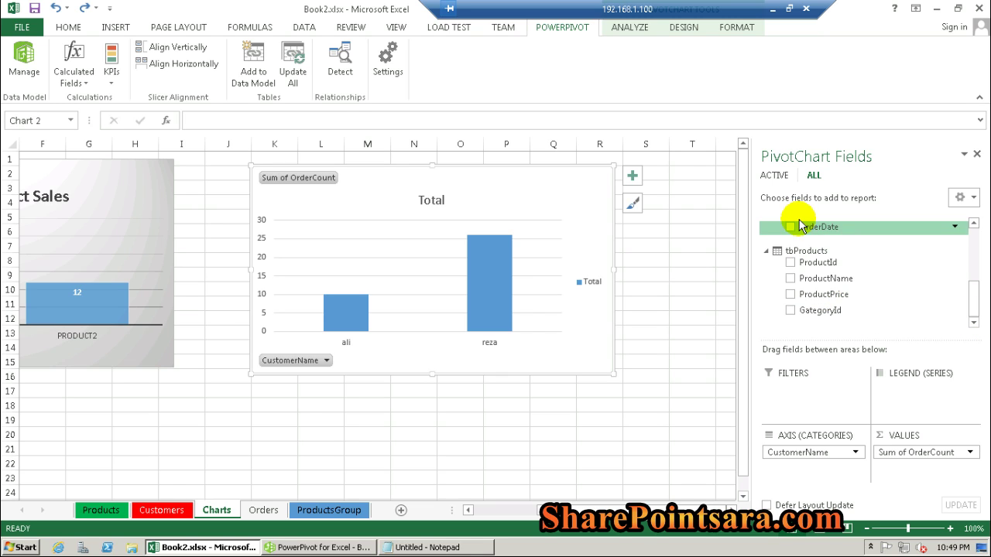
scroll(813, 232, up, 2)
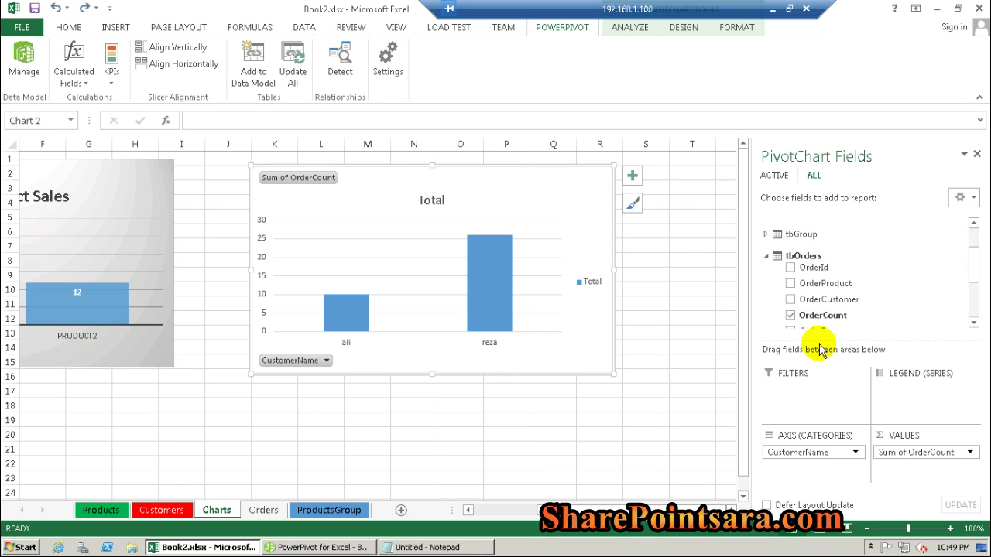
click(489, 299)
right_click(549, 191)
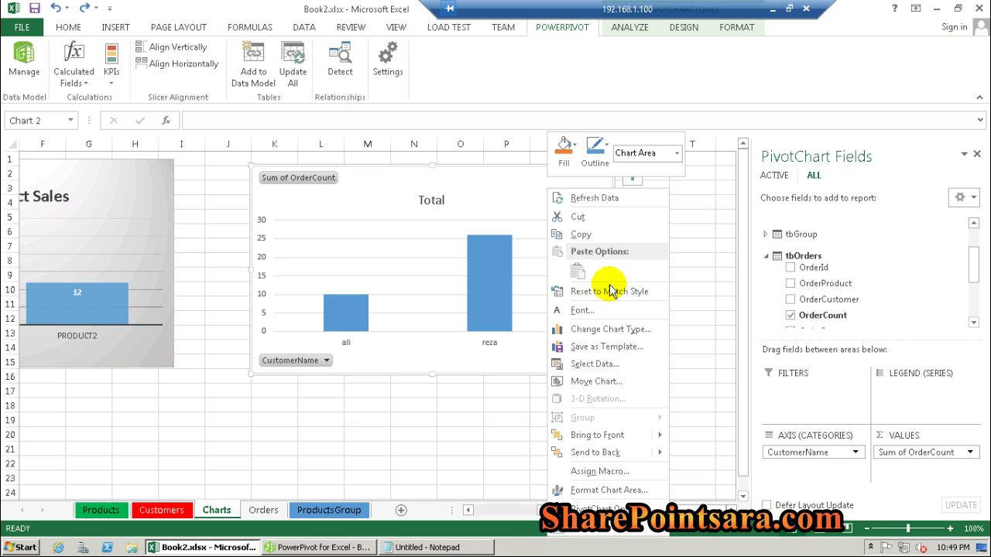
click(522, 199)
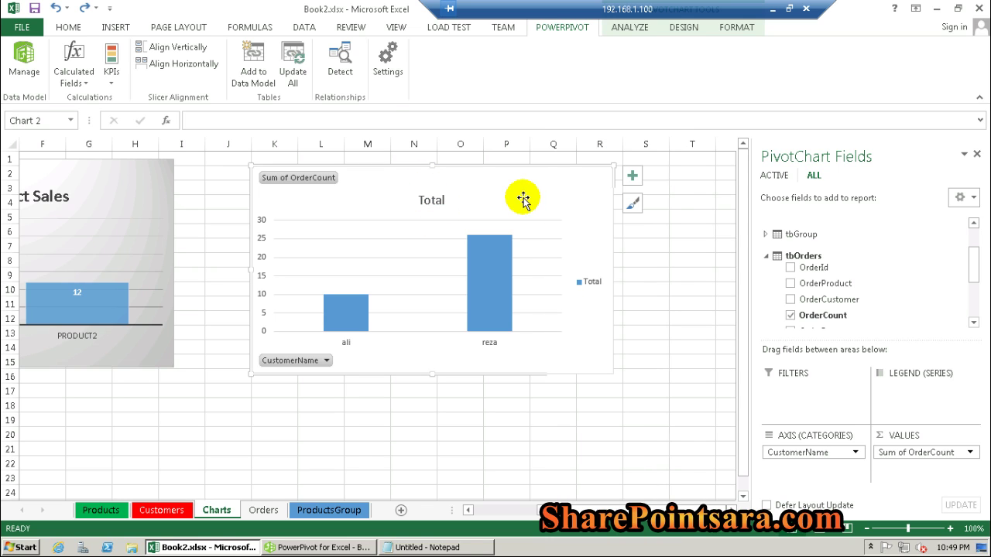
Apply the chart style with a solid blue background and white hatched columns to the CustomerName order count chart
click(737, 27)
click(684, 27)
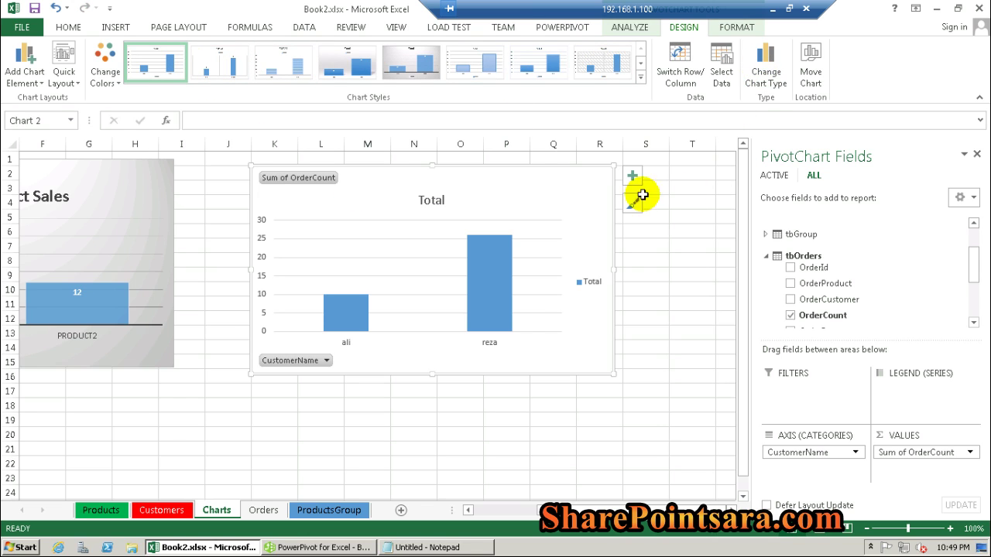
click(640, 77)
click(463, 114)
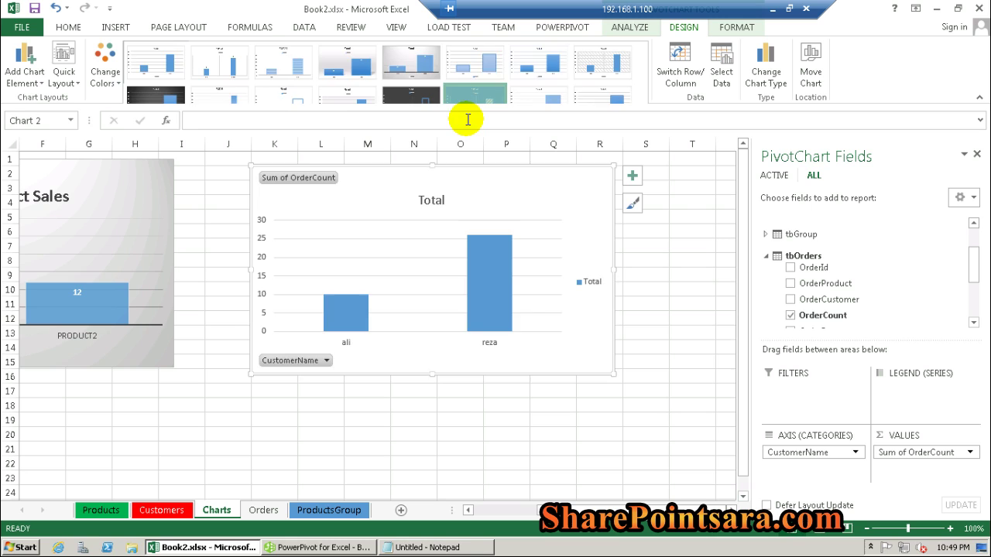
click(454, 448)
click(491, 288)
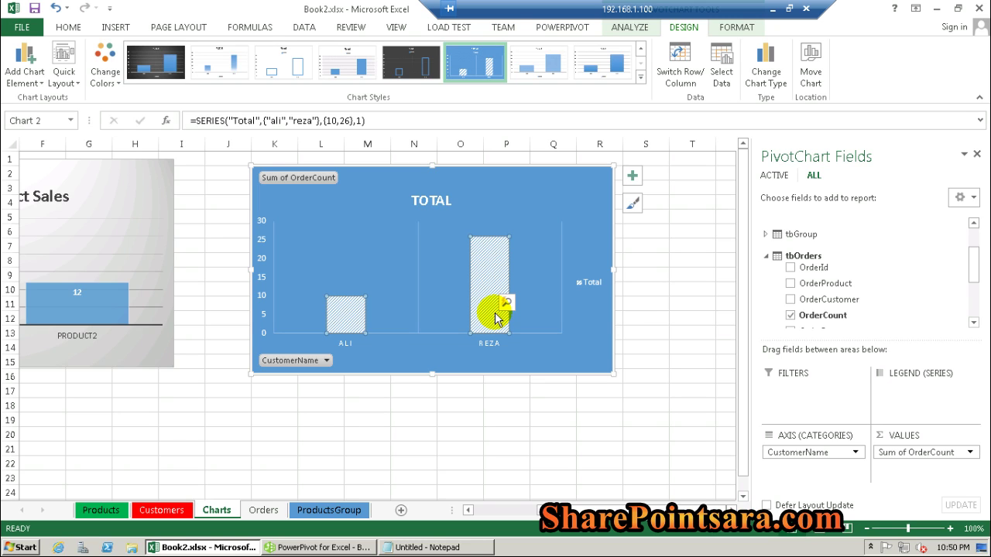
click(320, 435)
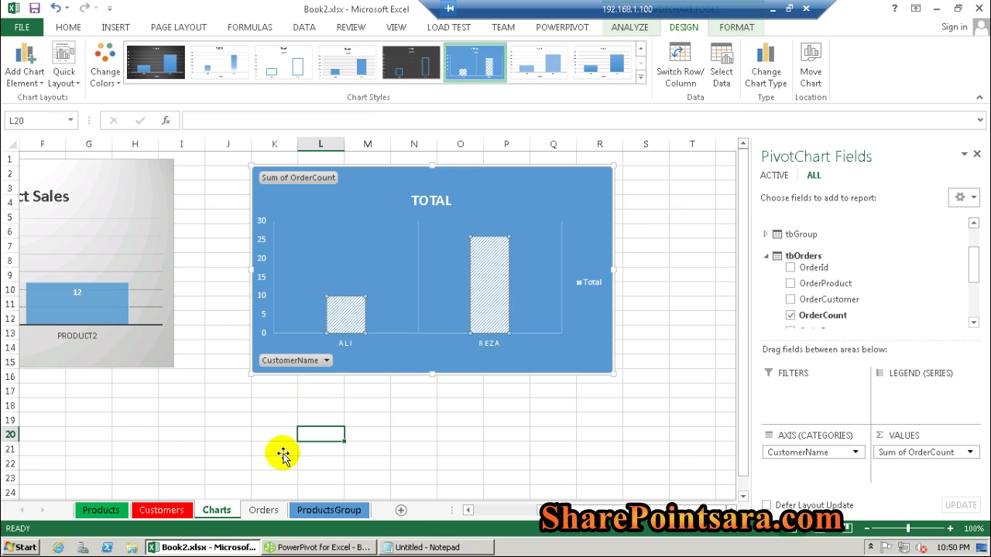
drag(693, 510, 623, 507)
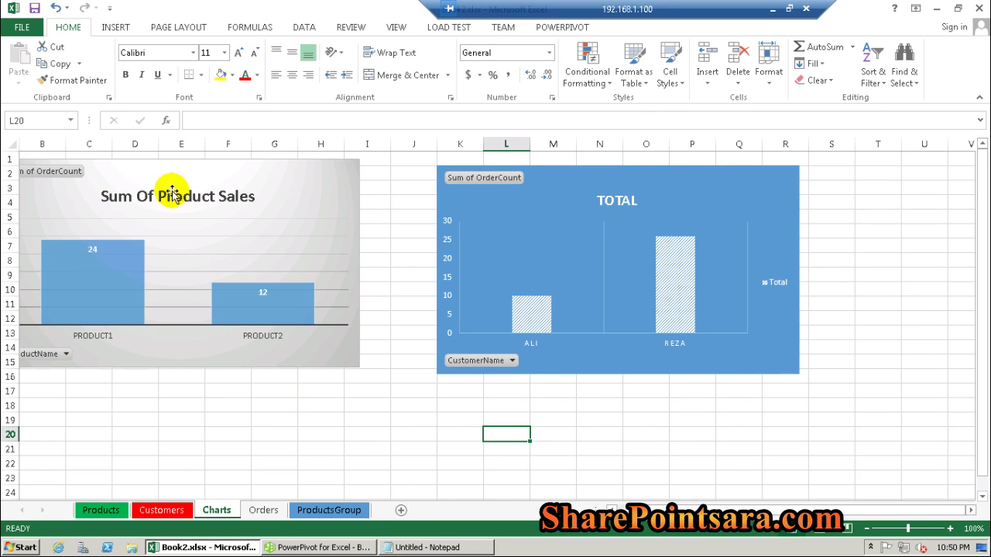
click(444, 420)
drag(656, 507, 616, 507)
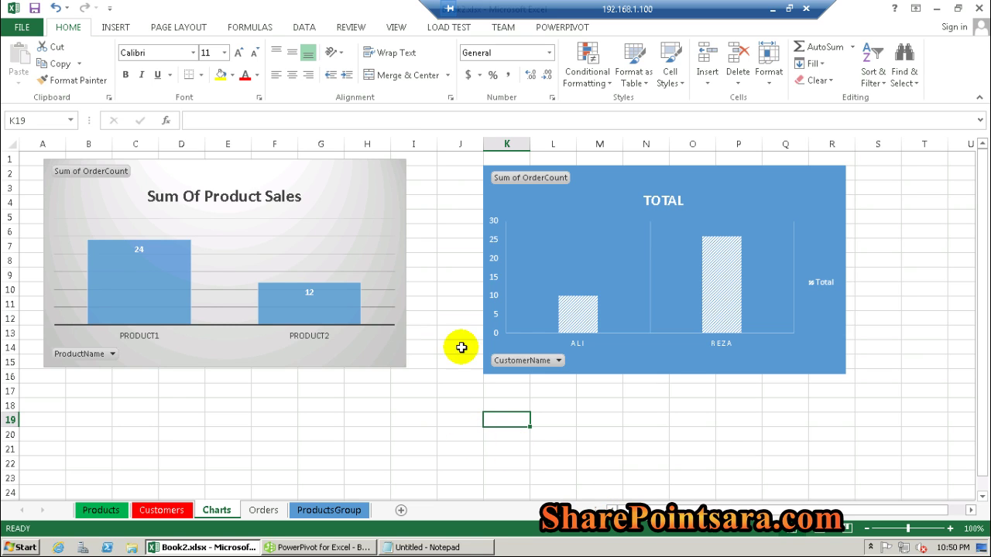
Insert a PivotChart from the PowerPivot data model into the existing Charts worksheet at location $B$2
click(553, 27)
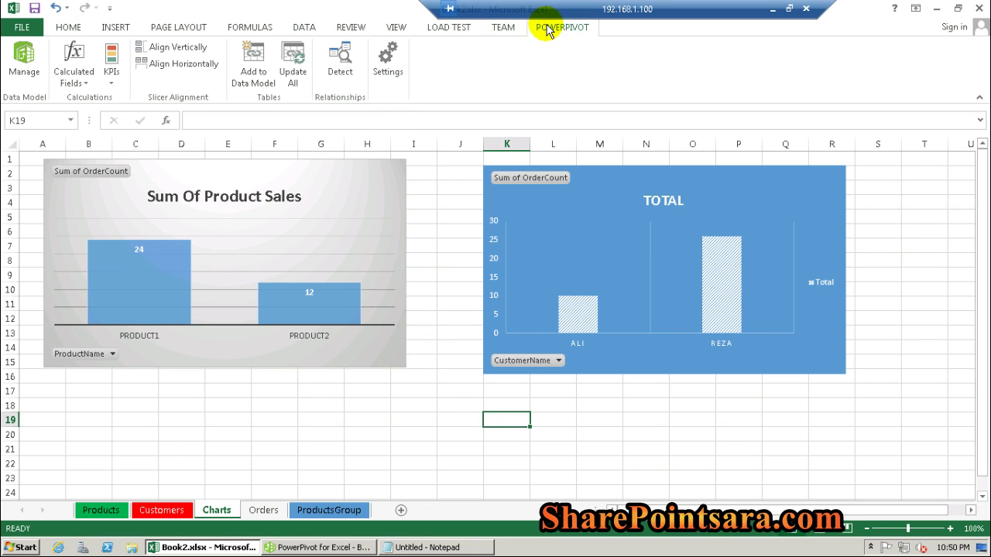
click(21, 62)
click(310, 76)
click(320, 108)
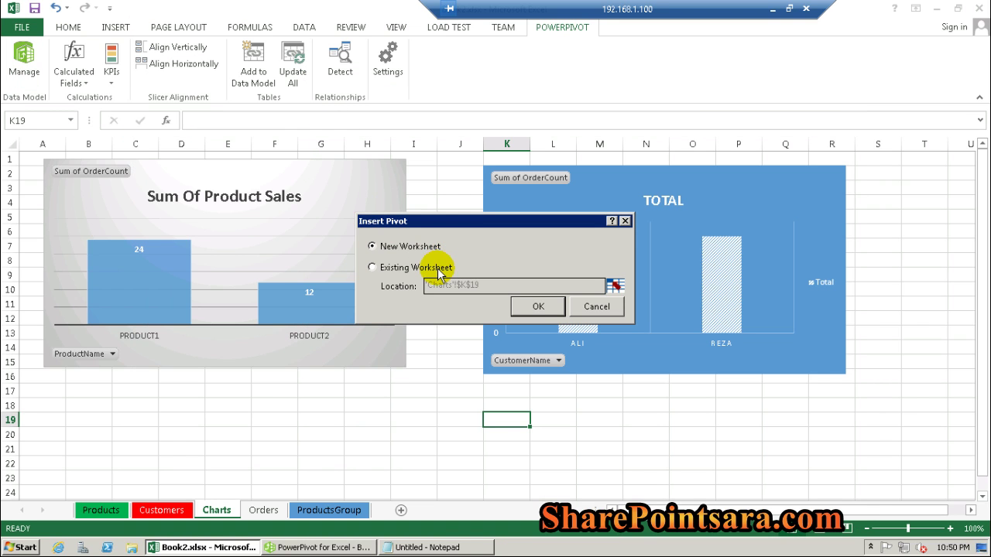
click(419, 267)
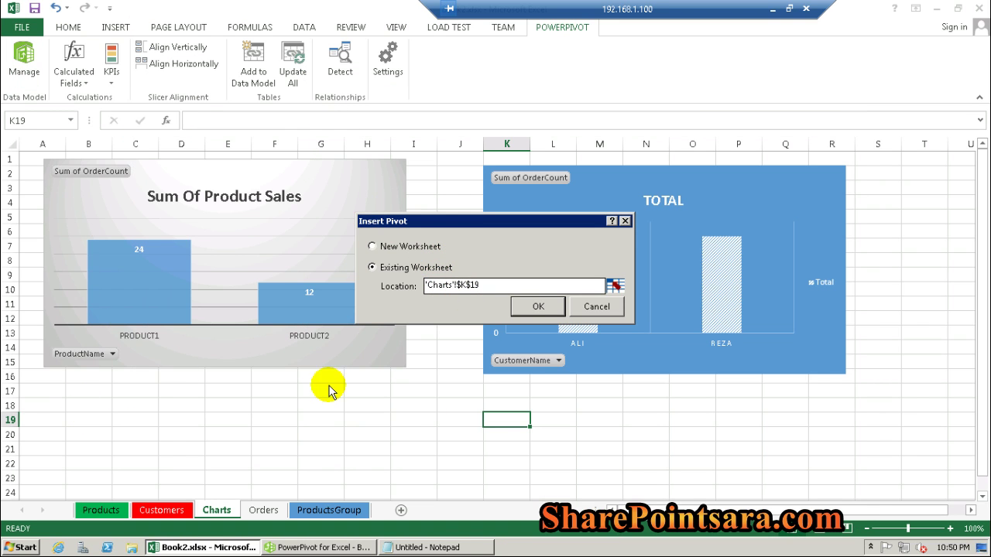
click(467, 285)
key(BackSpace)
text(B)
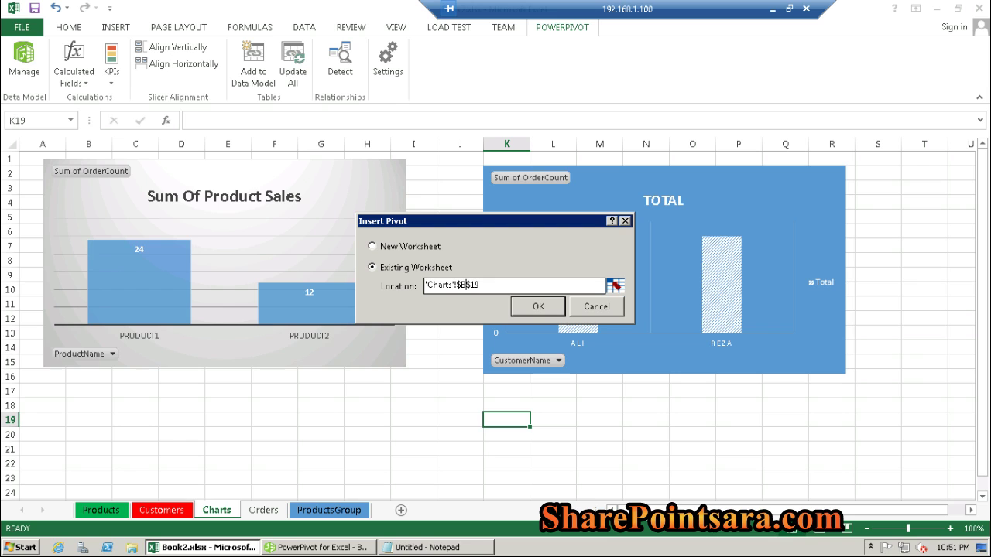
text(2)
key(Return)
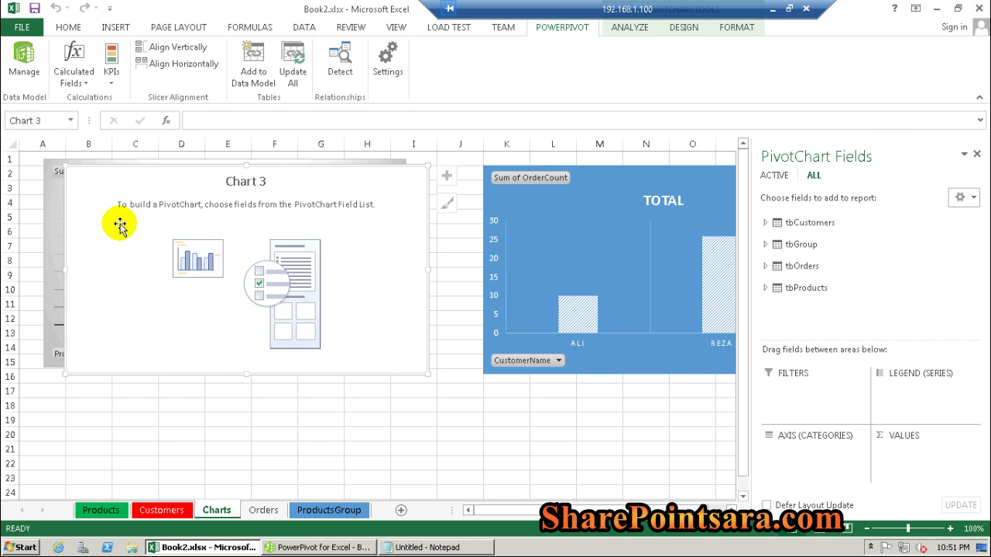
Move the new chart below the Sum Of Product Sales chart and plot OrderCount as values against OrderDate as axis from tbOrders
drag(129, 199, 102, 419)
scroll(400, 382, down, 4)
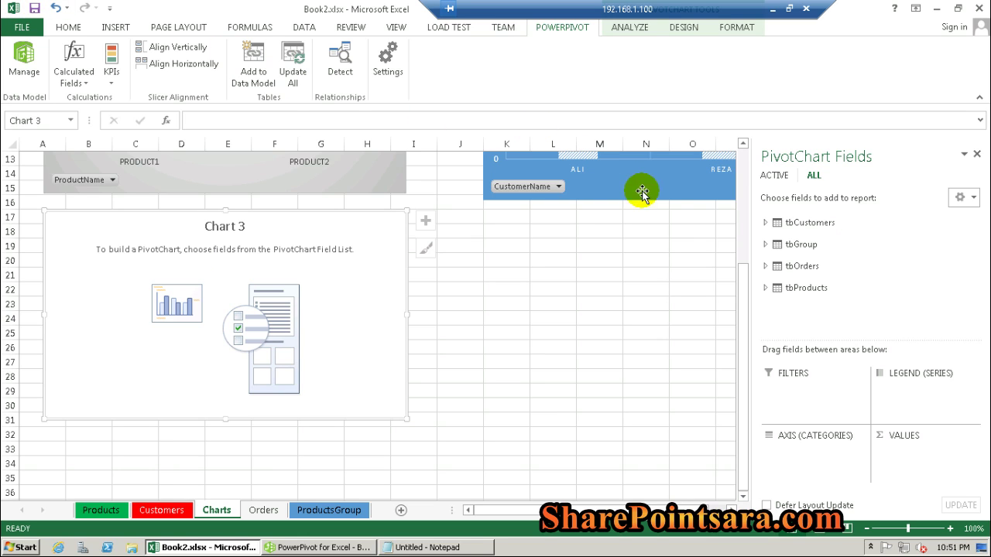
click(767, 266)
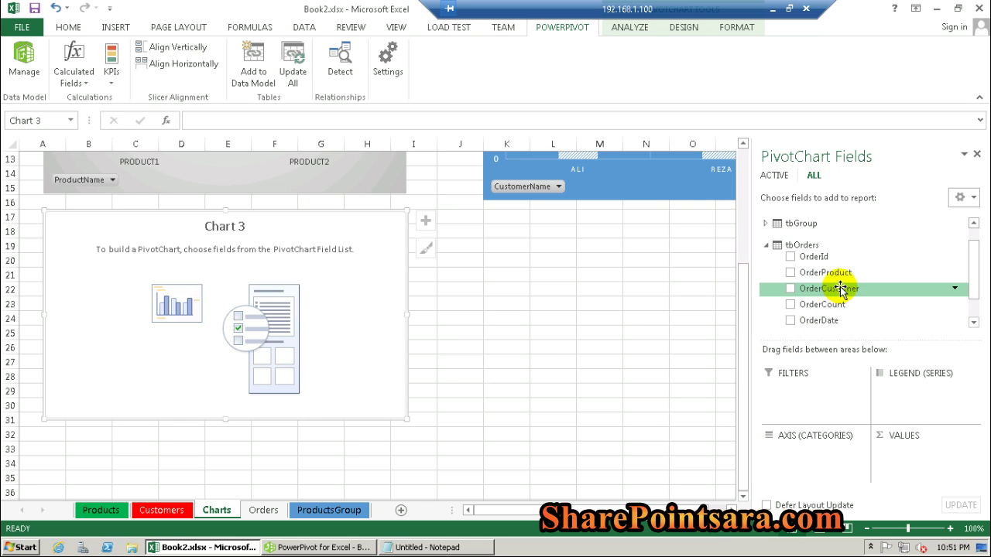
scroll(821, 287, down, 2)
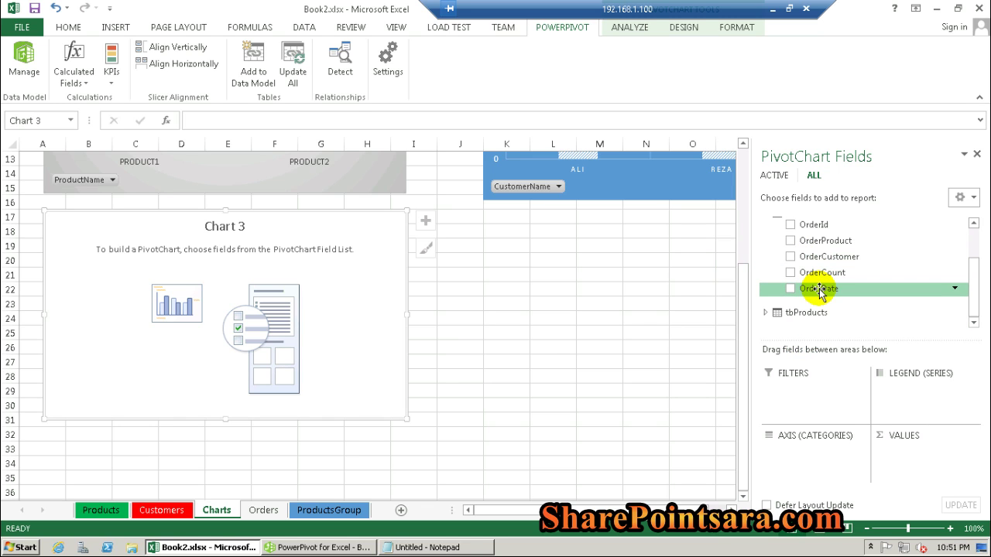
drag(819, 290, 821, 457)
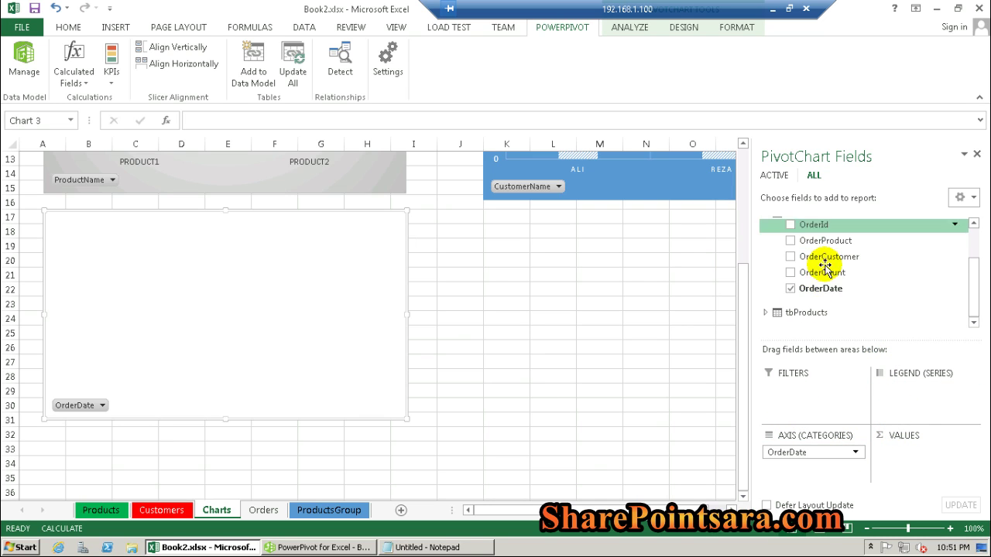
drag(826, 277, 947, 460)
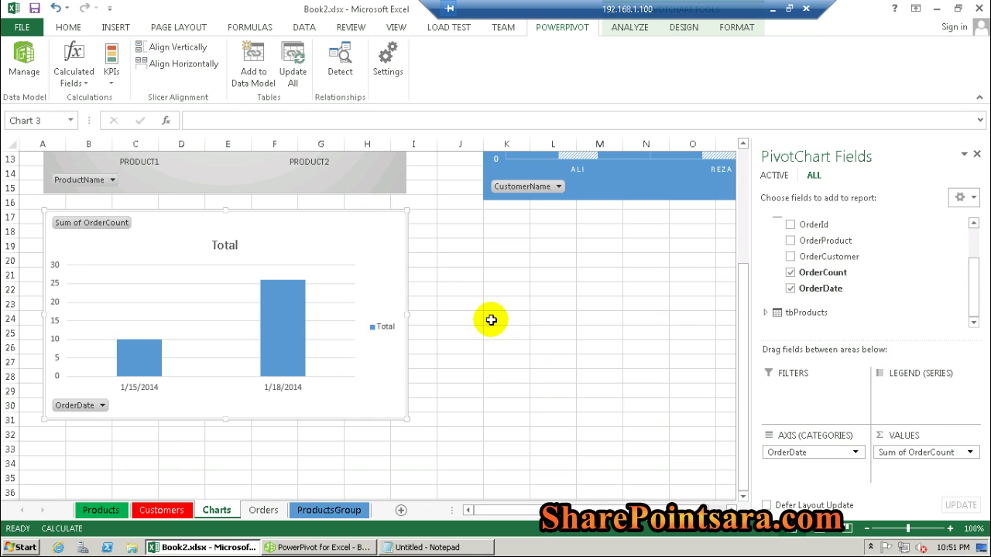
Change the OrderDate chart's type to Stacked Line with Markers
right_click(335, 223)
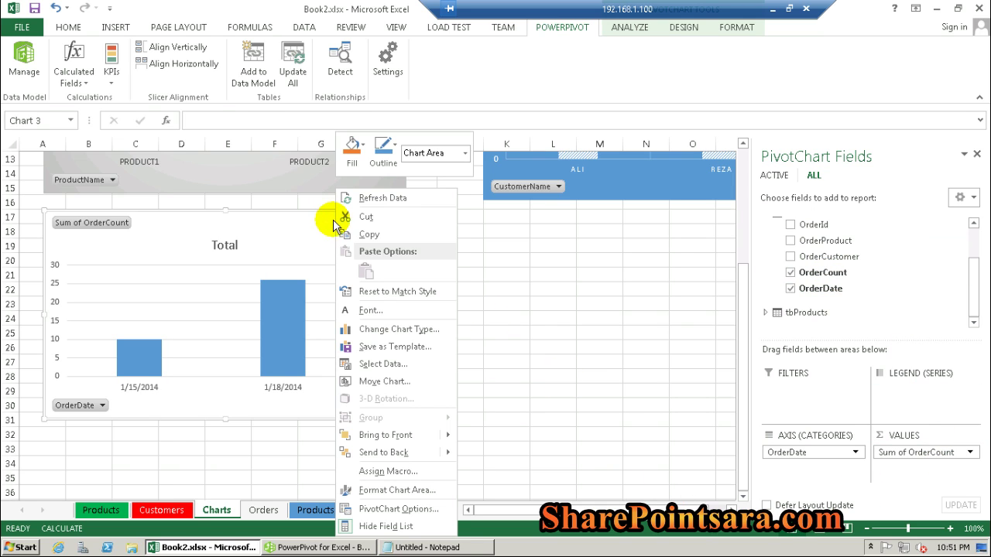
click(379, 328)
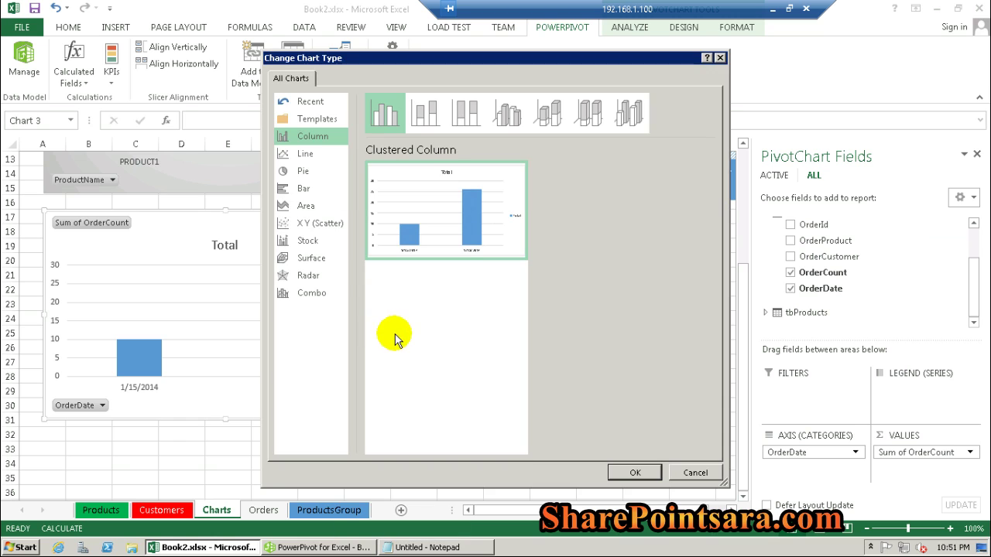
click(304, 156)
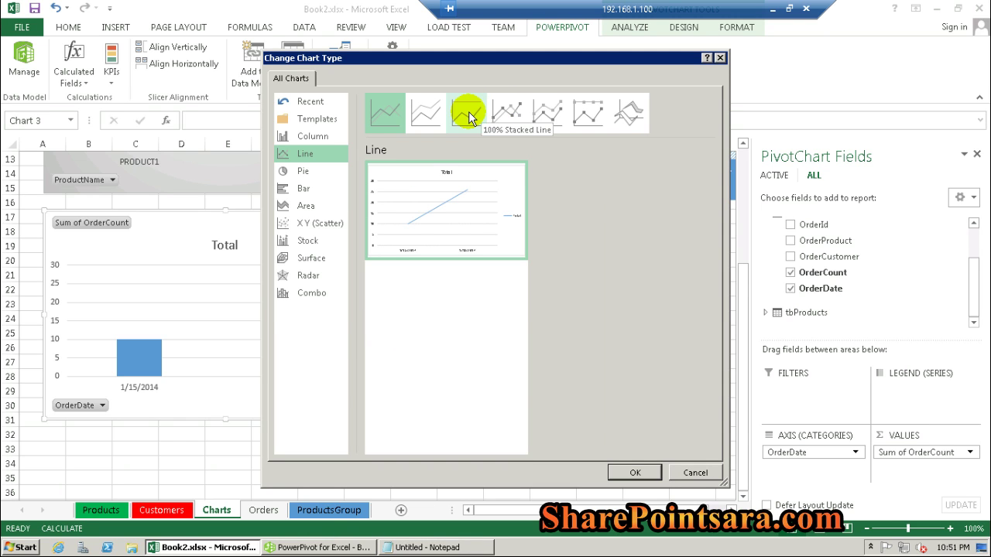
click(499, 116)
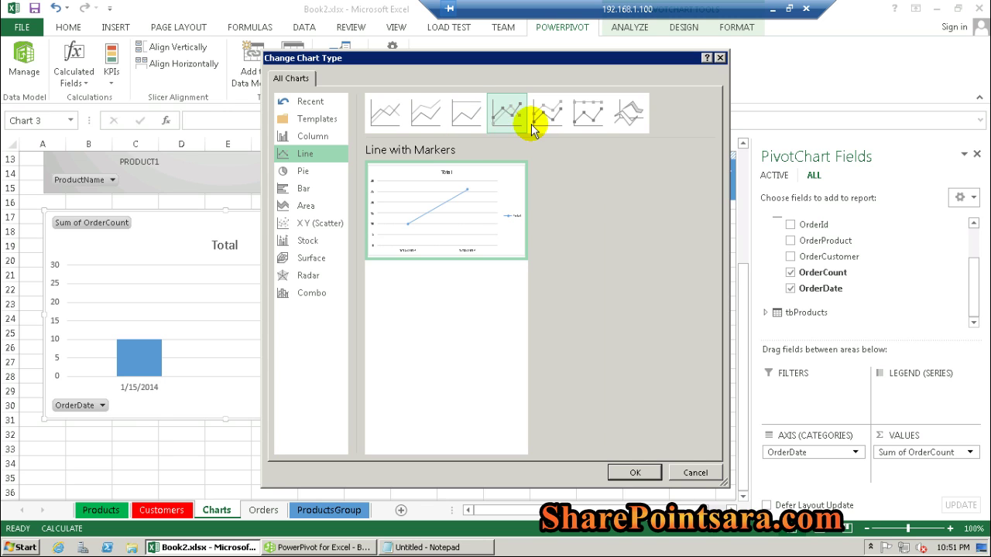
click(551, 119)
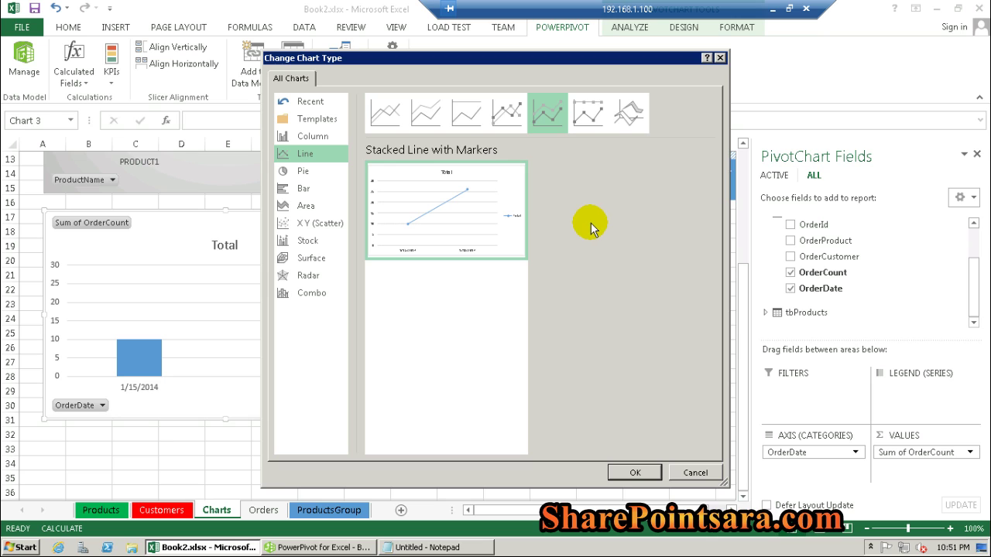
click(633, 473)
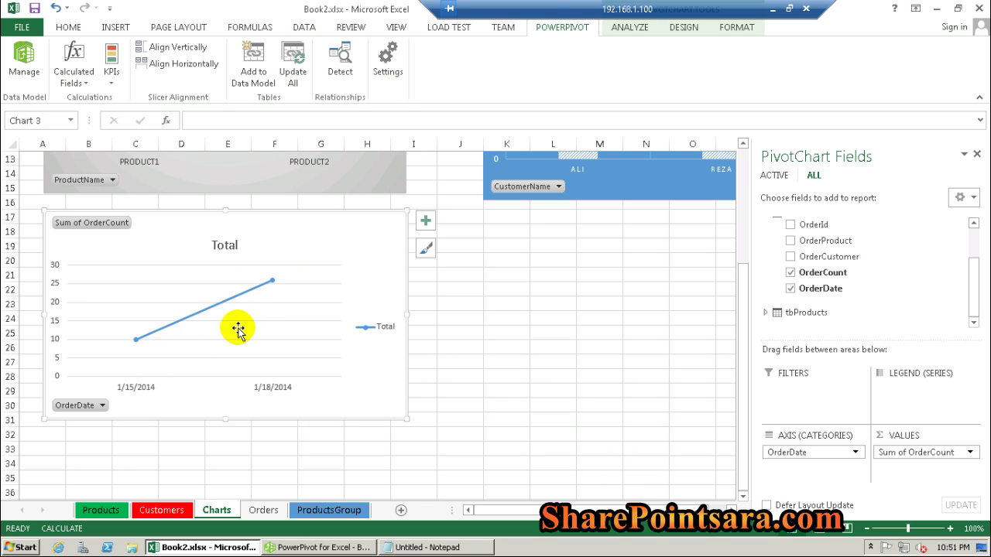
Apply the grey gradient chart style with values inside round markers to the OrderDate line chart
click(735, 27)
click(682, 28)
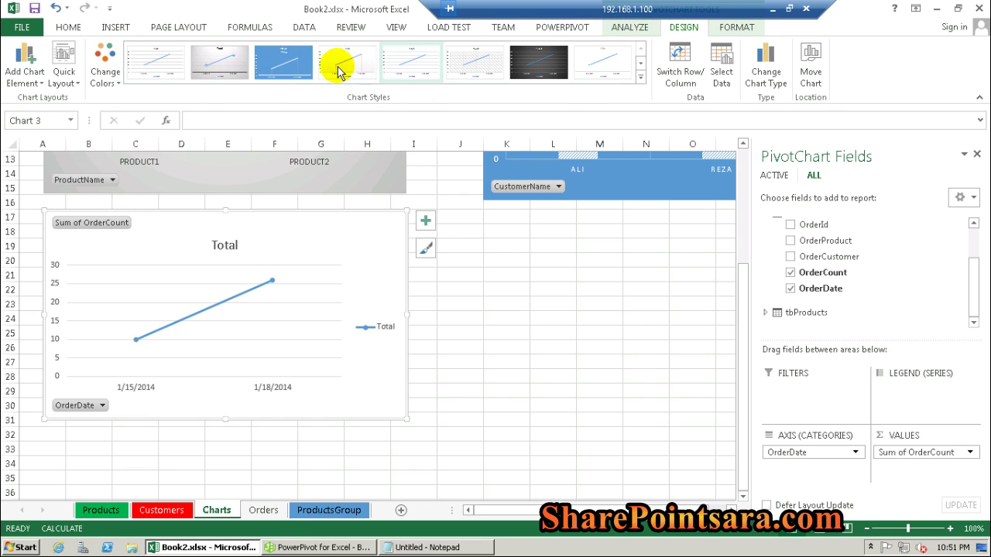
click(640, 77)
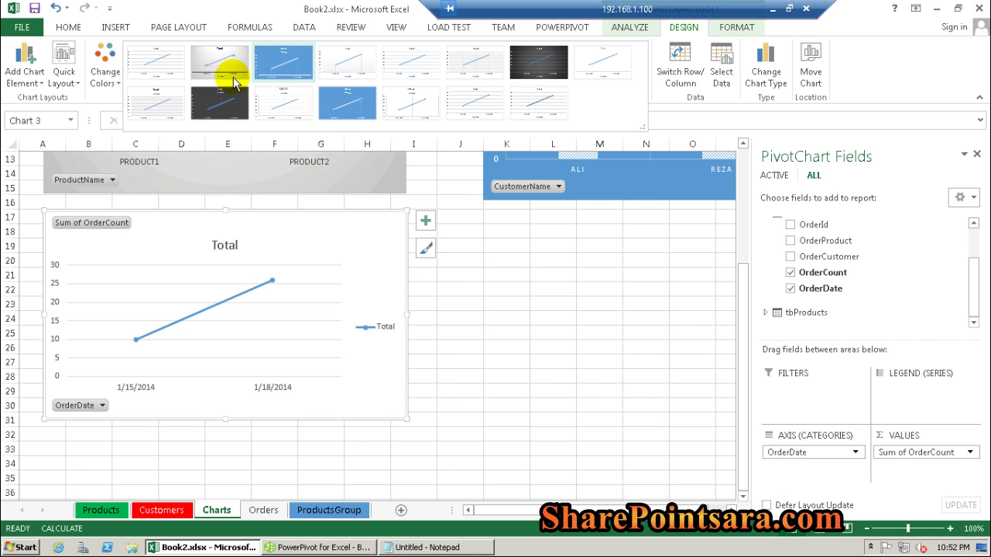
click(210, 66)
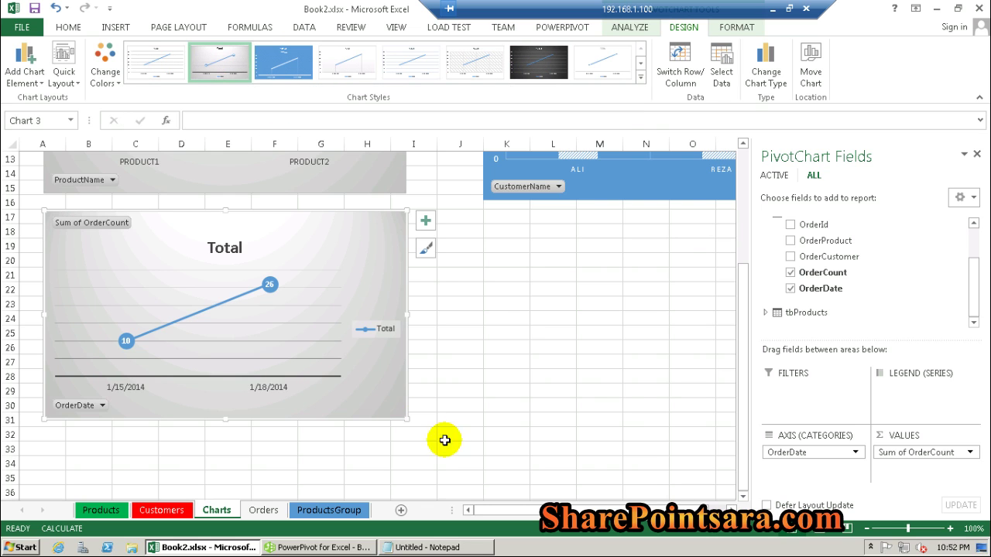
click(469, 437)
Examine the OrderDate line chart's plot area, title and date axis, and review it alongside the other charts on the sheet
click(297, 304)
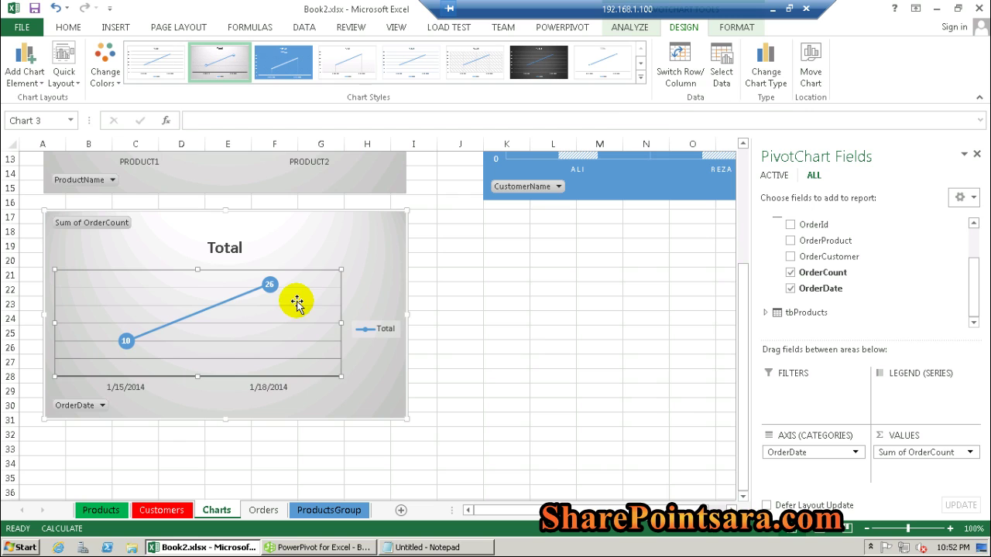
click(226, 248)
click(503, 348)
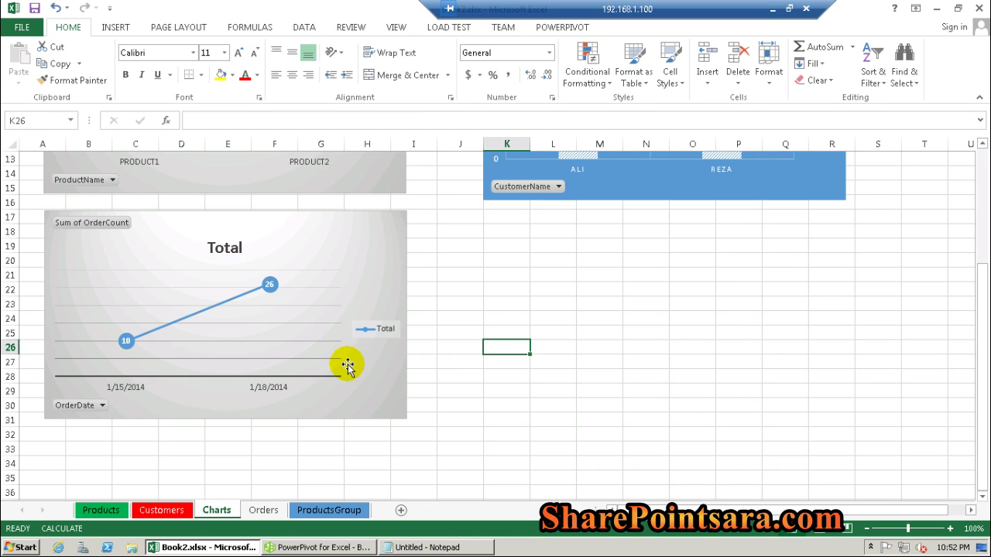
click(459, 419)
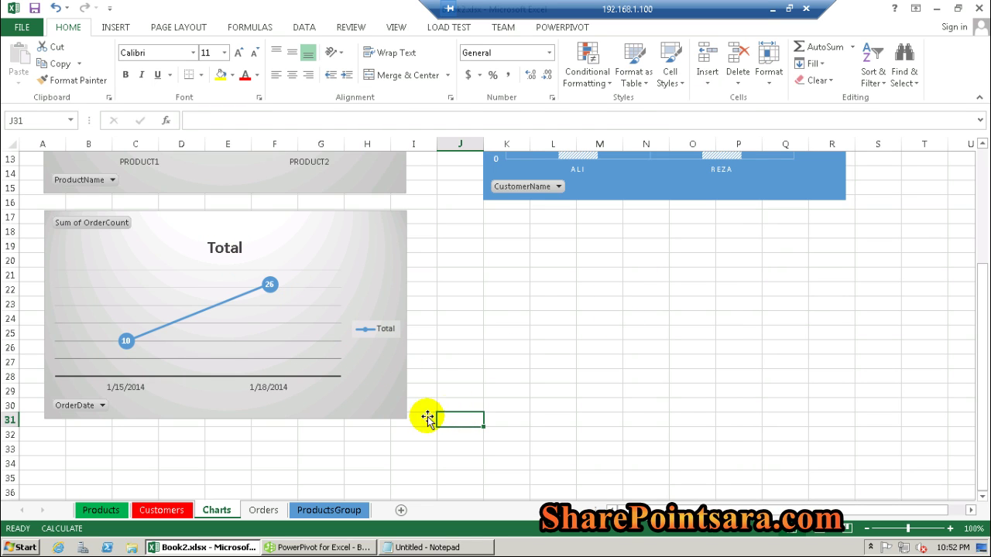
click(120, 380)
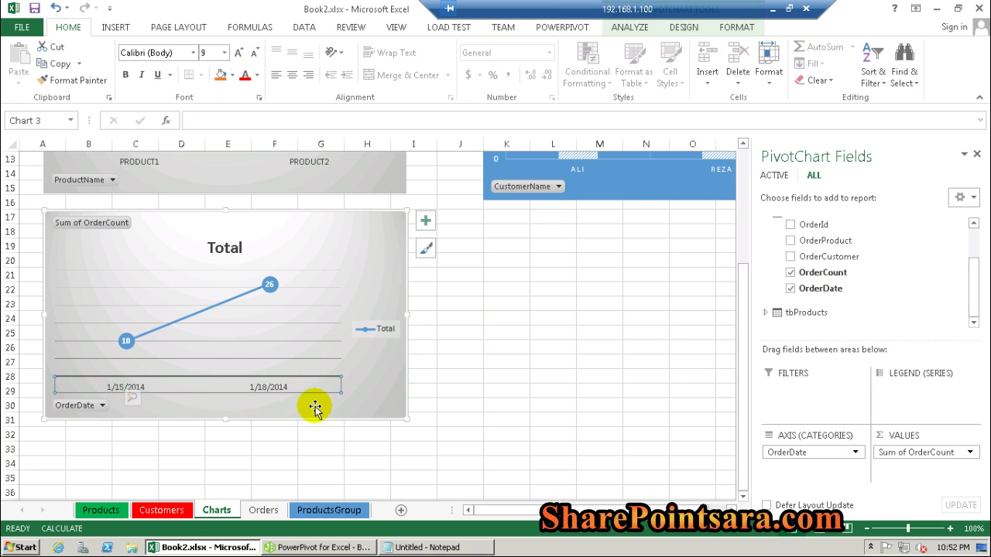
click(413, 449)
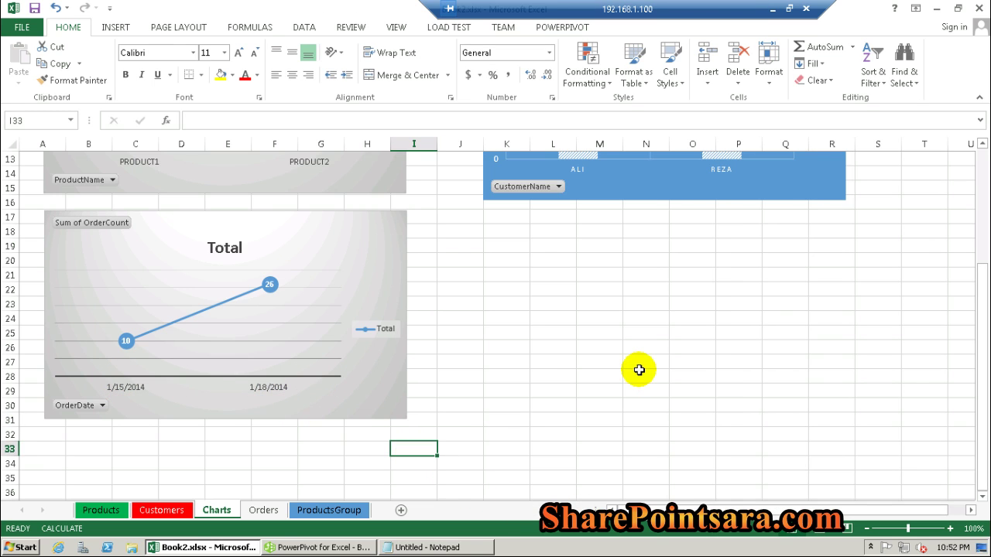
click(662, 375)
scroll(664, 374, up, 3)
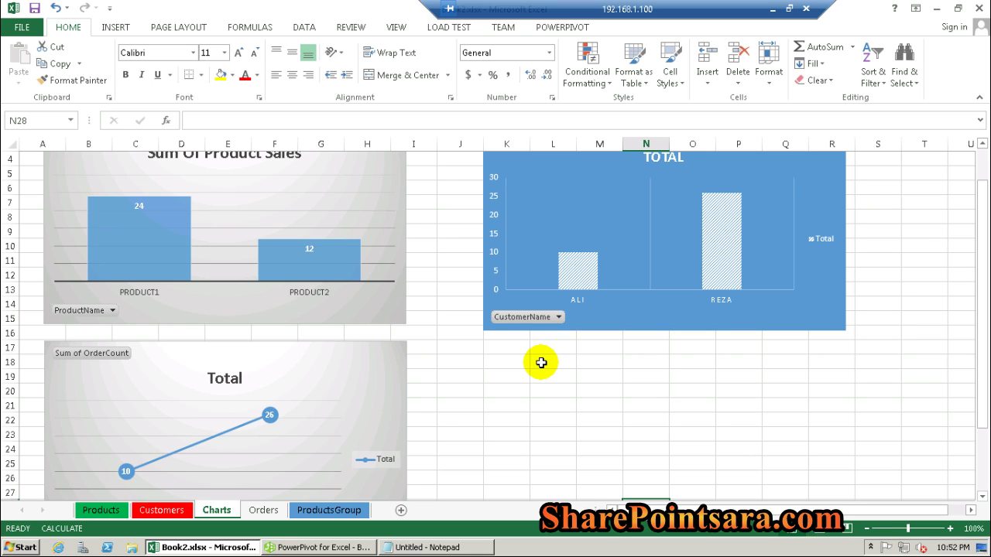
click(542, 363)
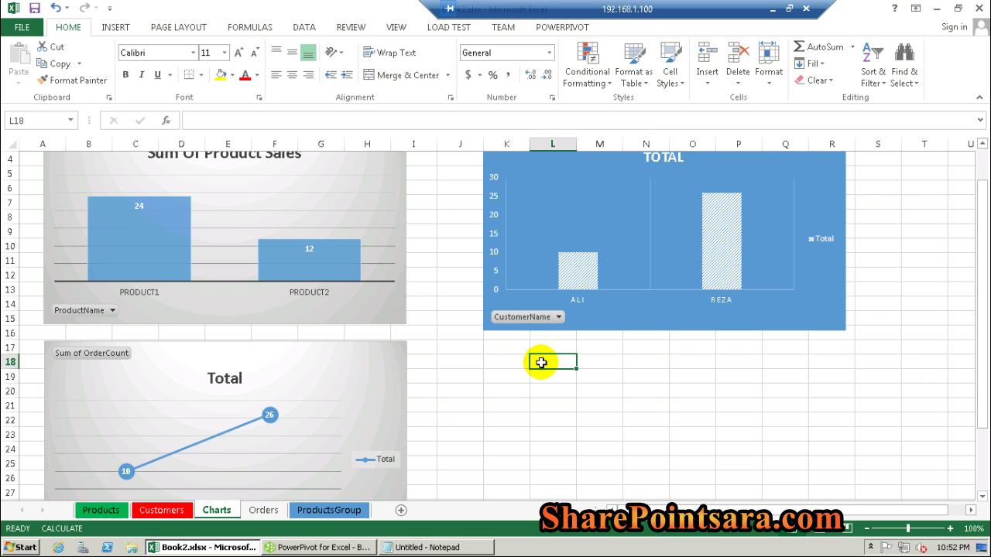
Insert a PivotTable from the PowerPivot data model into the existing Charts worksheet at cell $K$18
click(580, 30)
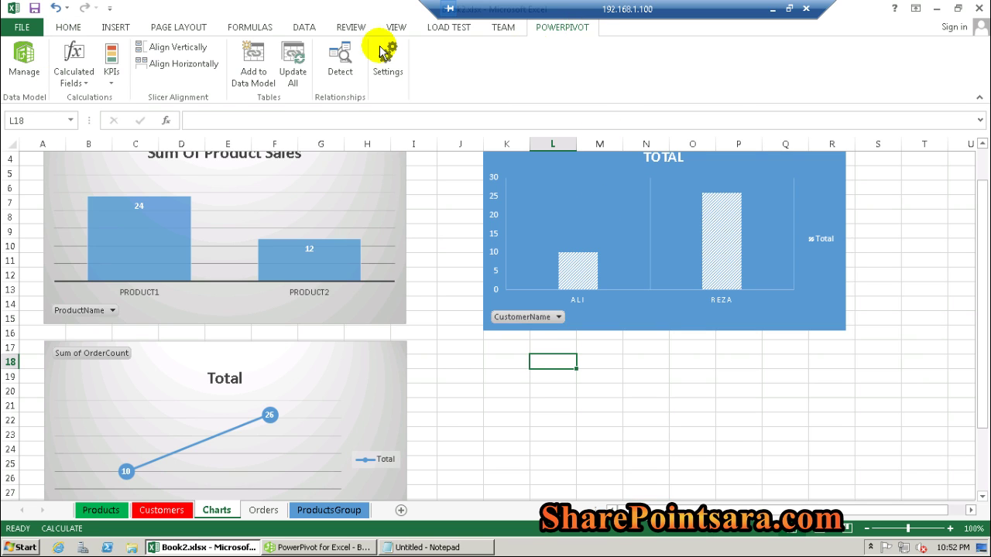
click(23, 58)
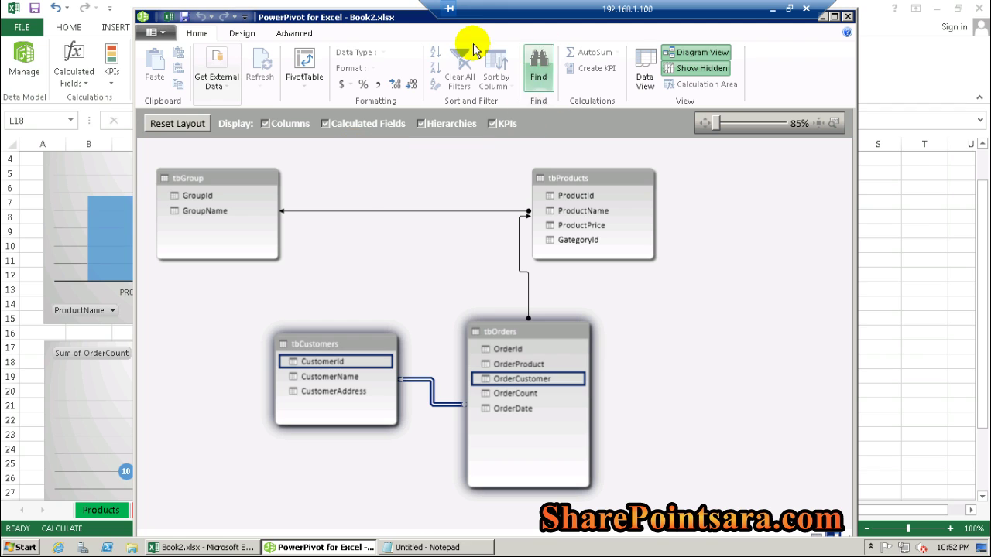
click(308, 77)
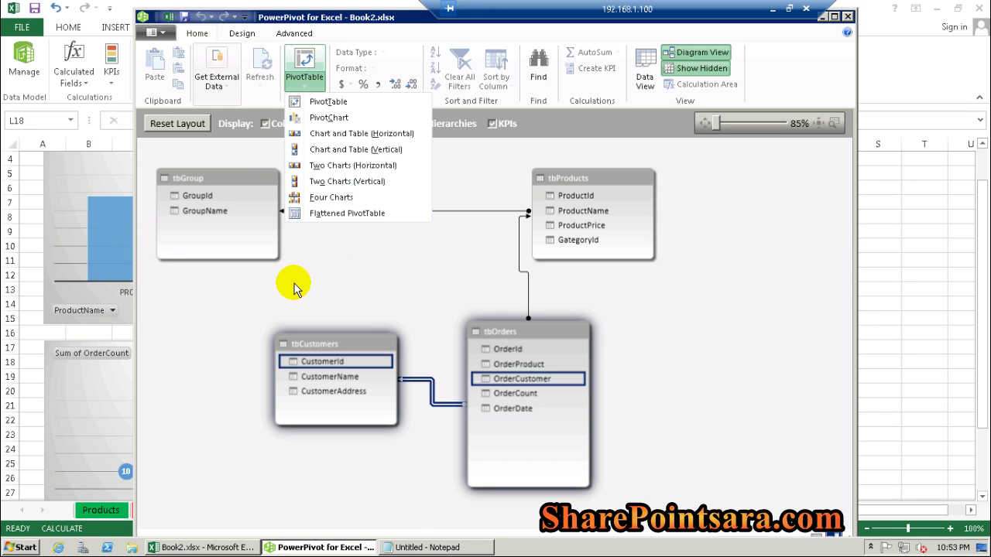
click(351, 101)
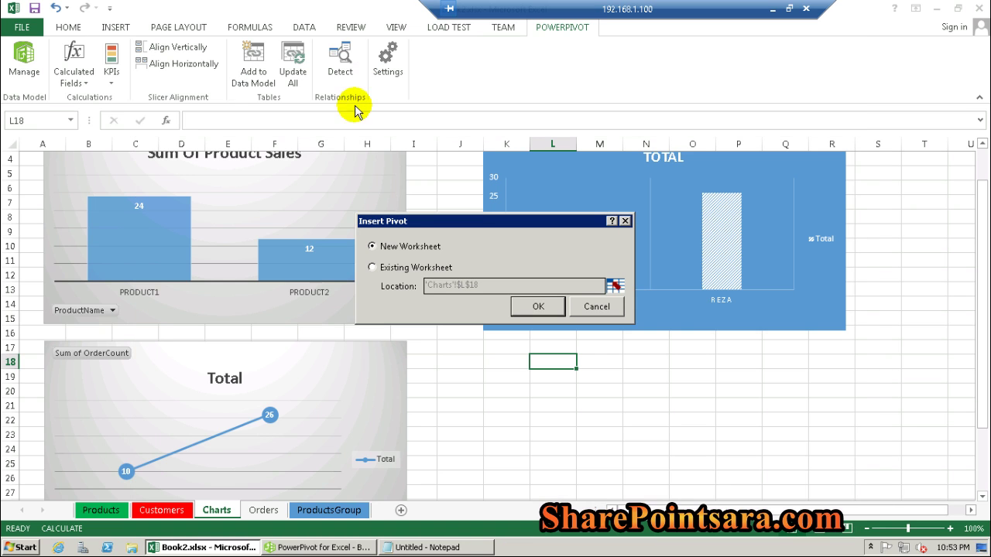
click(426, 269)
click(455, 285)
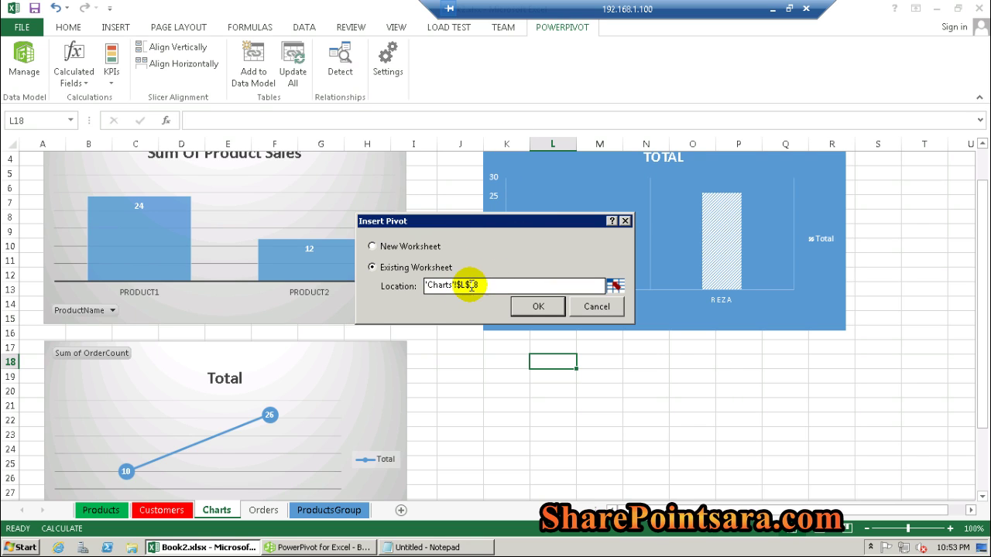
drag(467, 288, 462, 286)
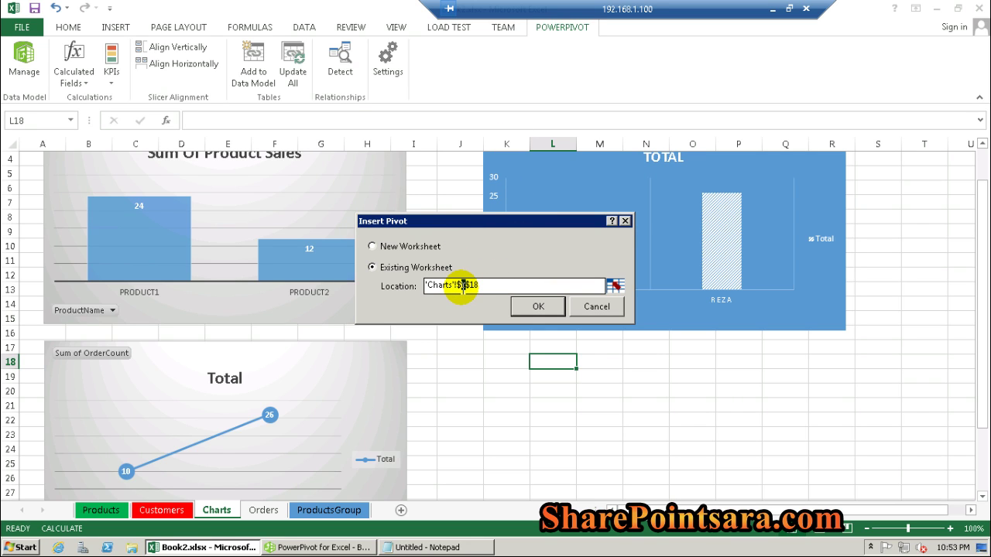
text(K)
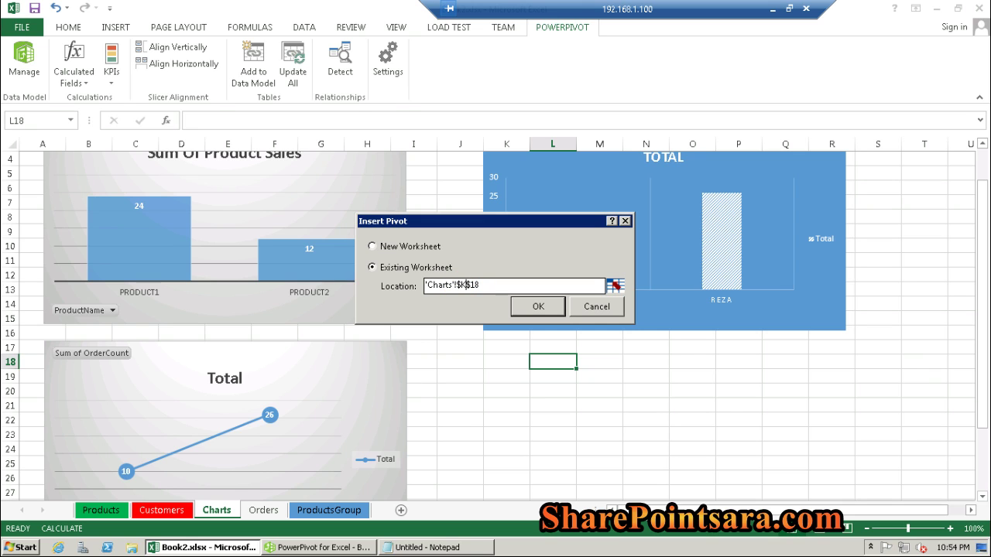
click(540, 306)
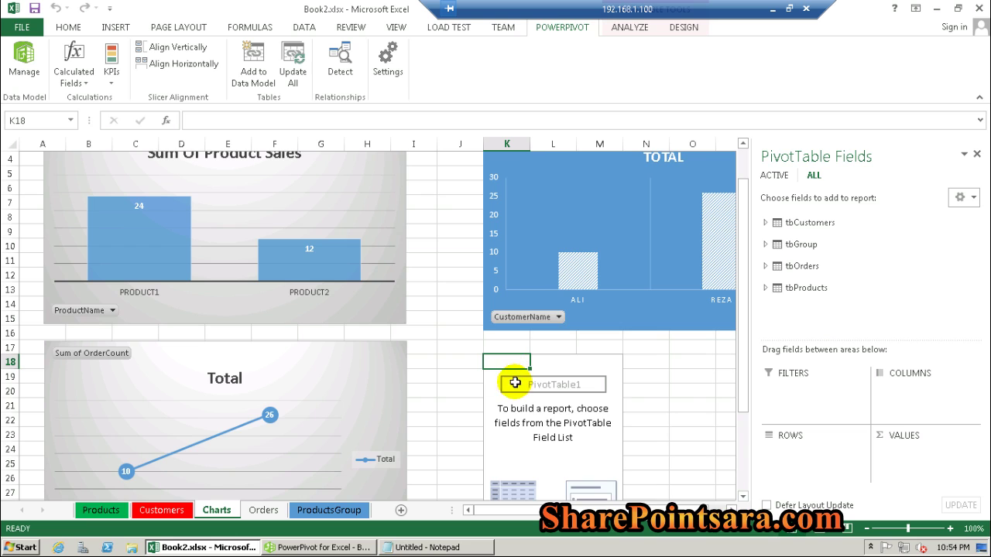
drag(743, 391, 745, 482)
click(523, 317)
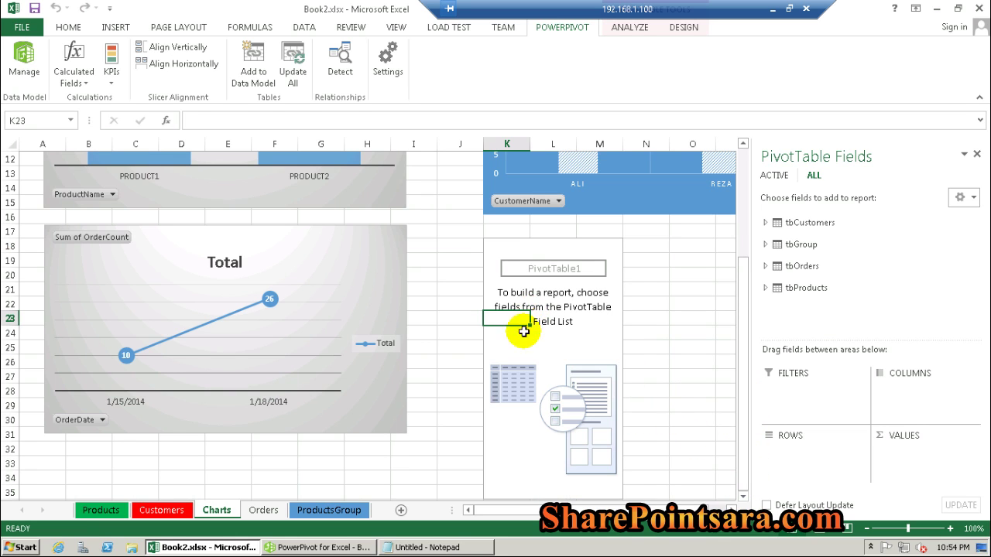
drag(533, 512, 597, 509)
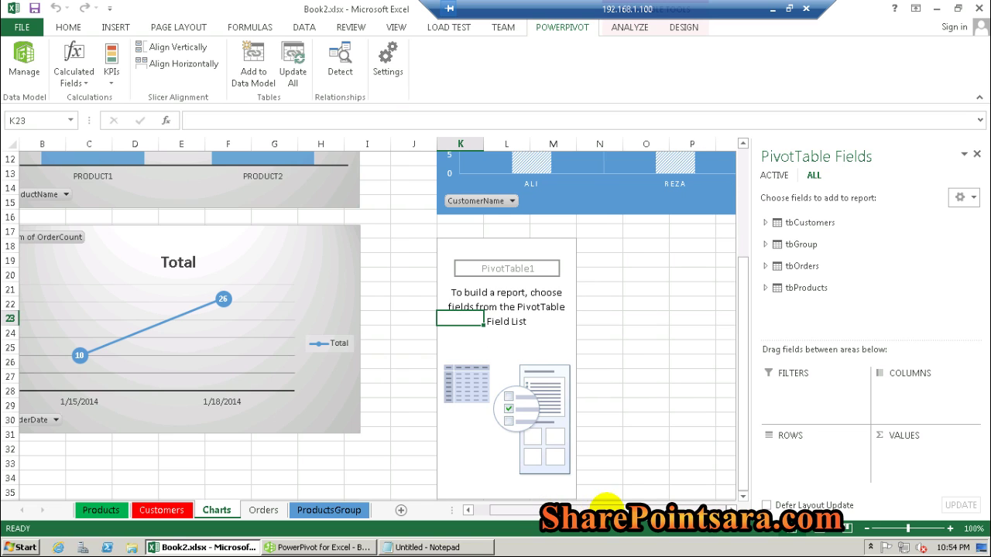
click(552, 348)
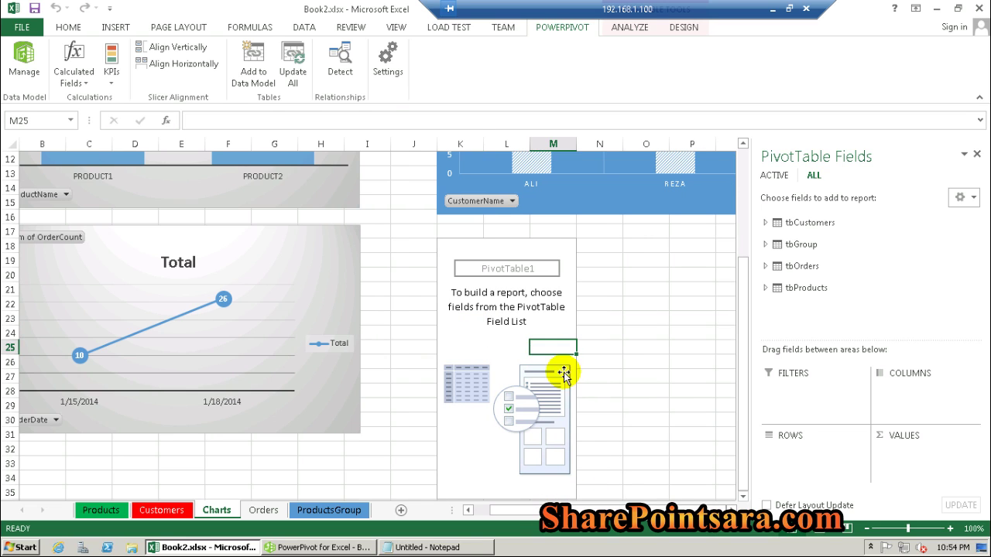
click(517, 476)
click(480, 346)
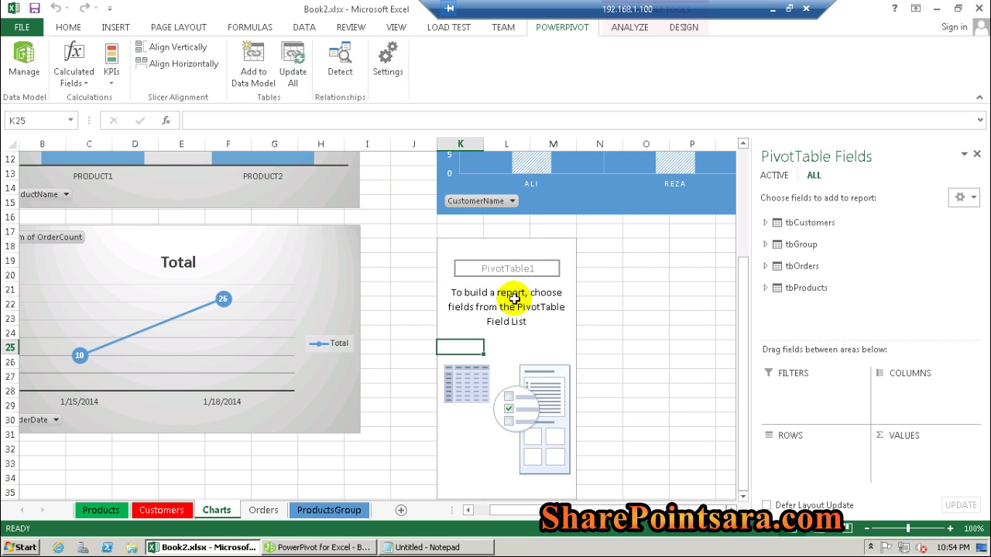
click(474, 315)
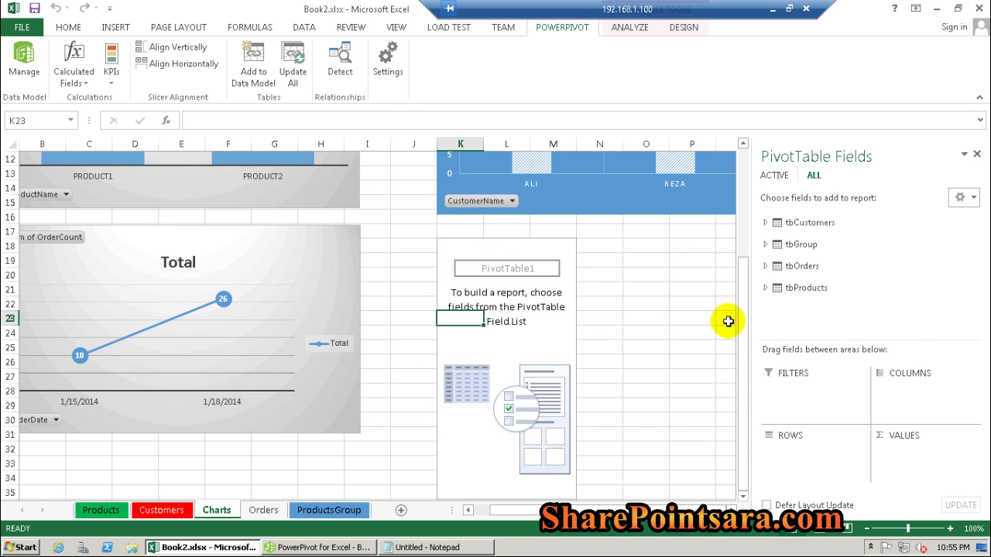
Lay out the new PivotTable with ProductName from tbProducts as columns and CustomerName from tbCustomers as rows
click(765, 287)
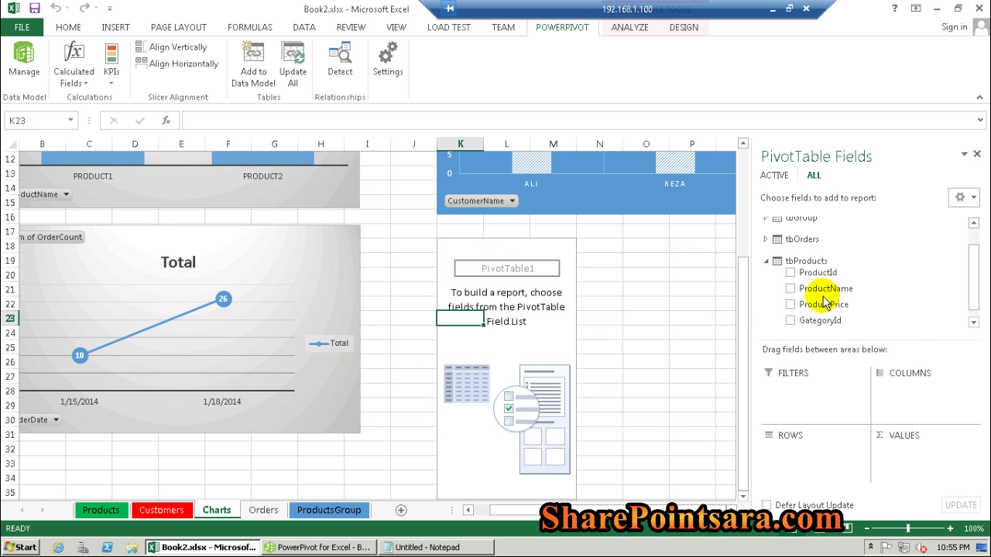
drag(792, 285, 896, 387)
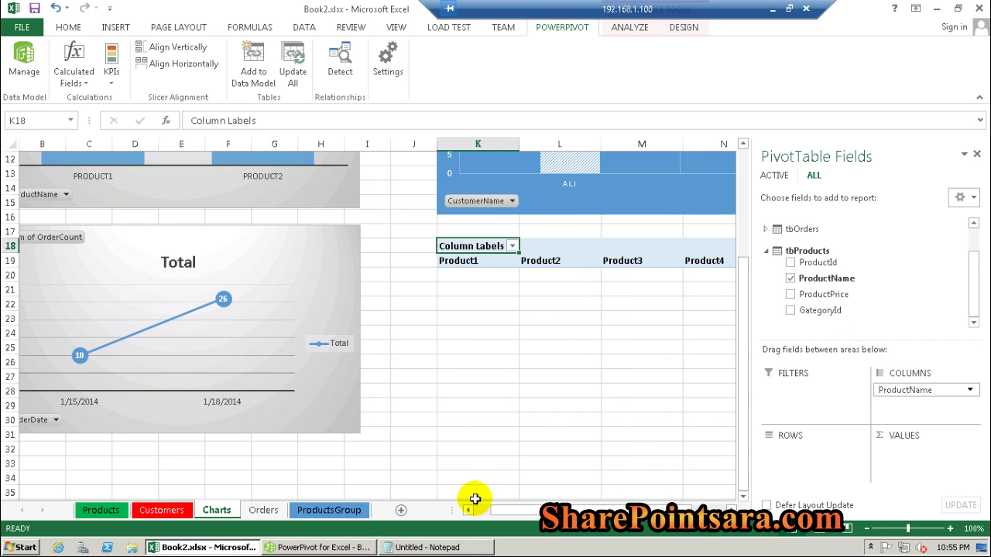
drag(522, 510, 602, 511)
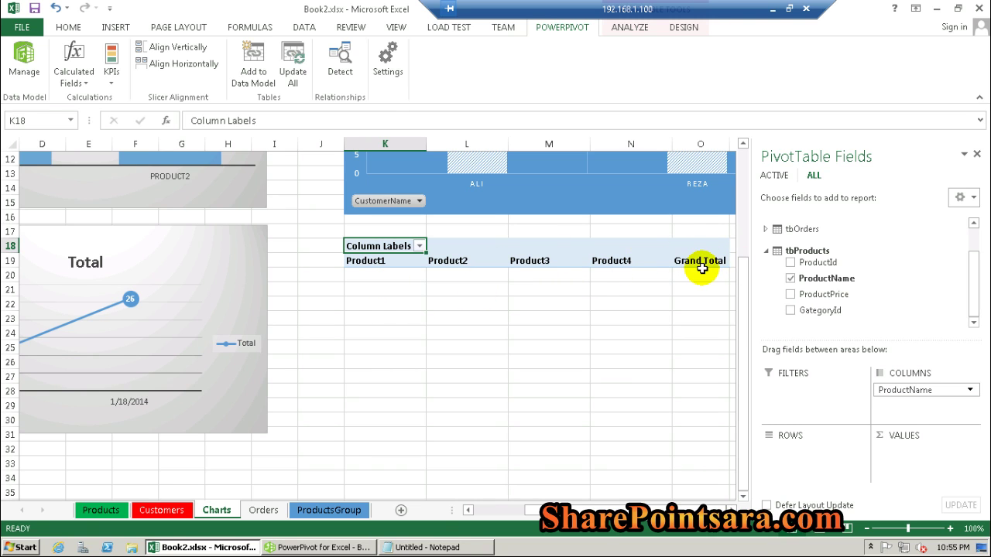
scroll(778, 255, up, 3)
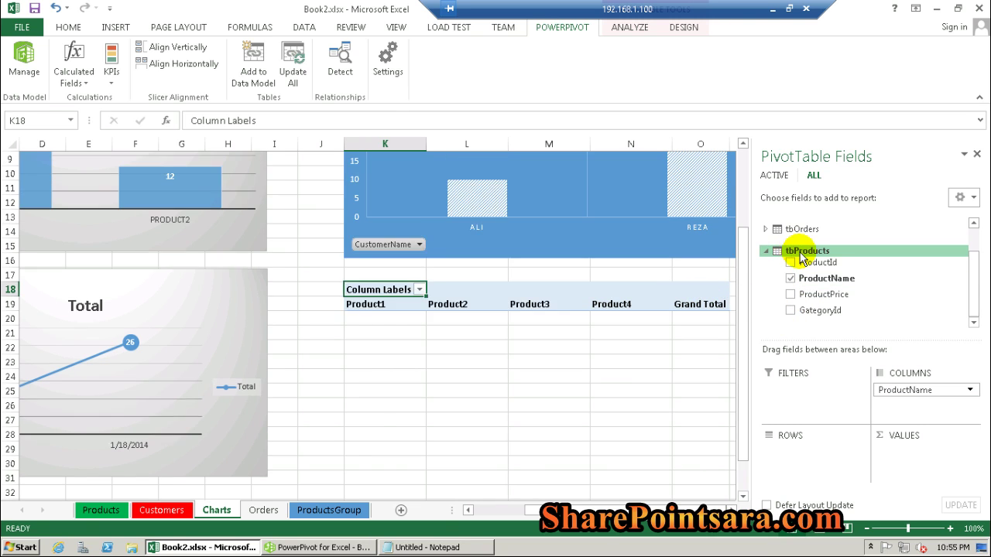
drag(975, 288, 974, 240)
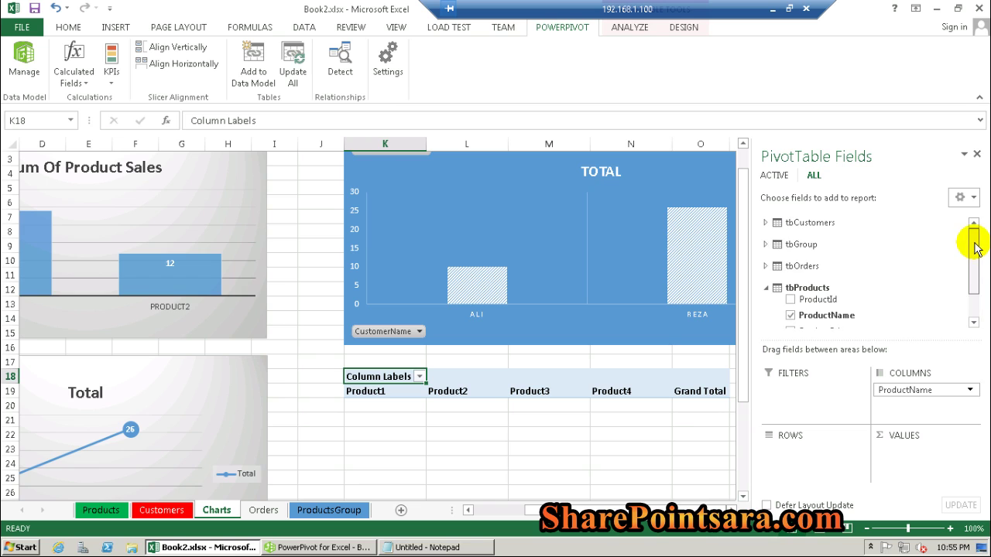
click(764, 224)
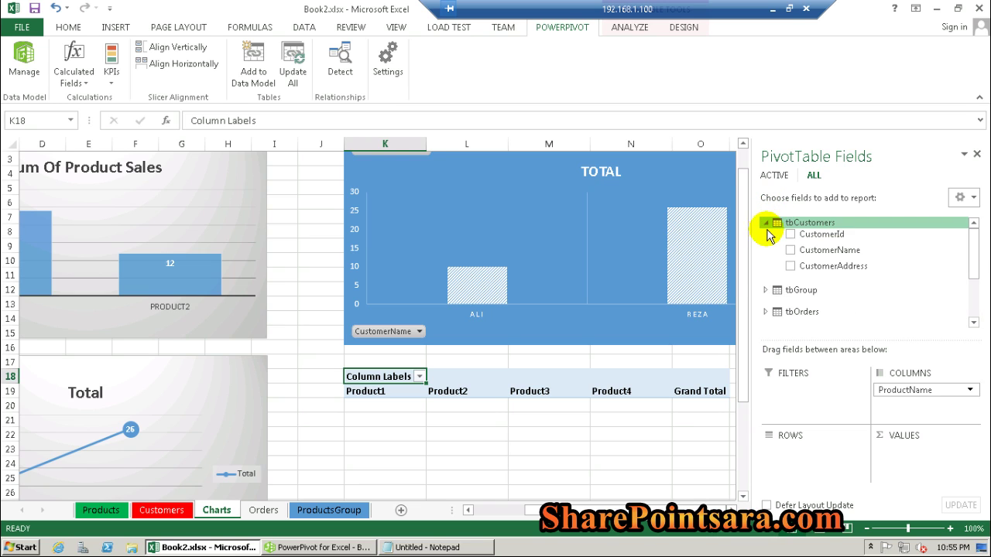
drag(817, 339, 778, 449)
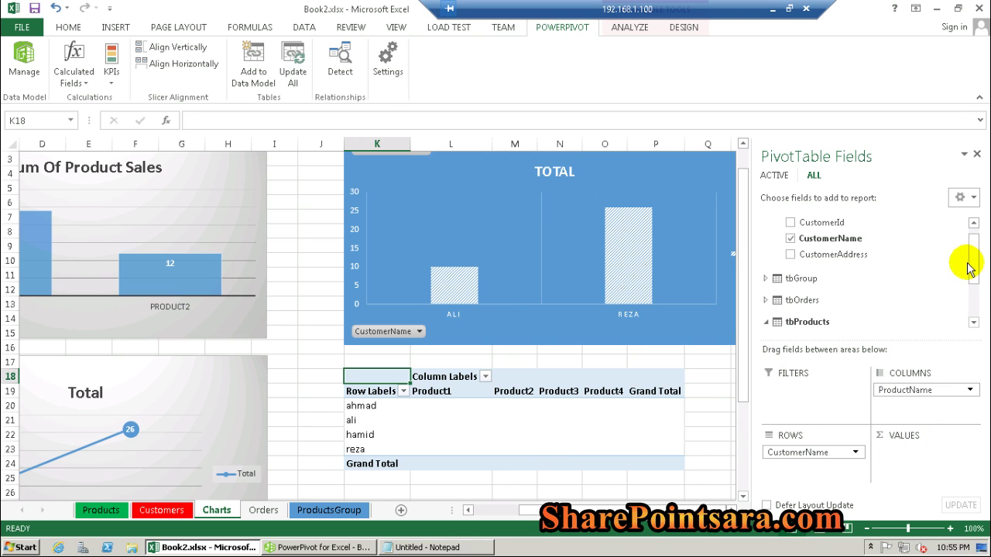
Add OrderCount from tbOrders to the PivotTable as summed values
drag(977, 264, 946, 283)
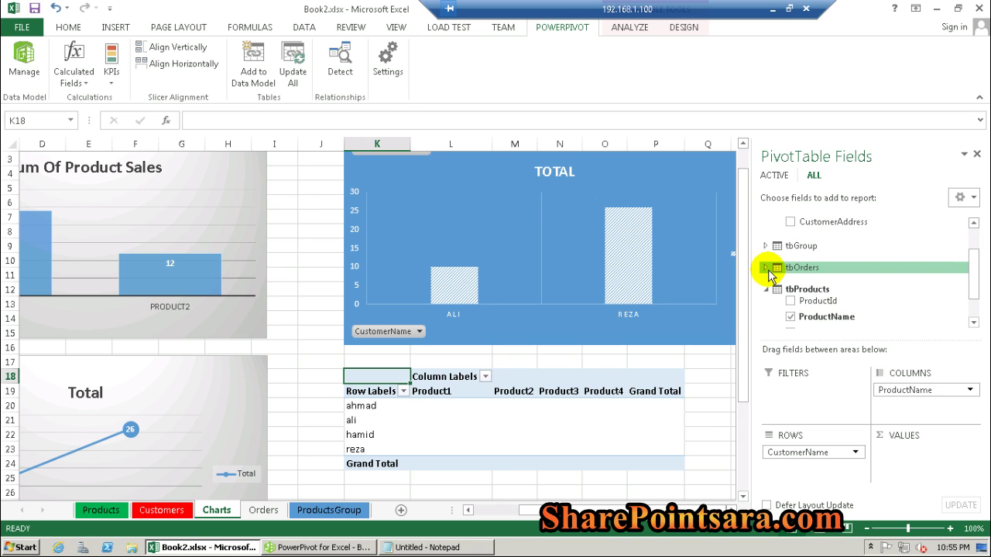
click(765, 272)
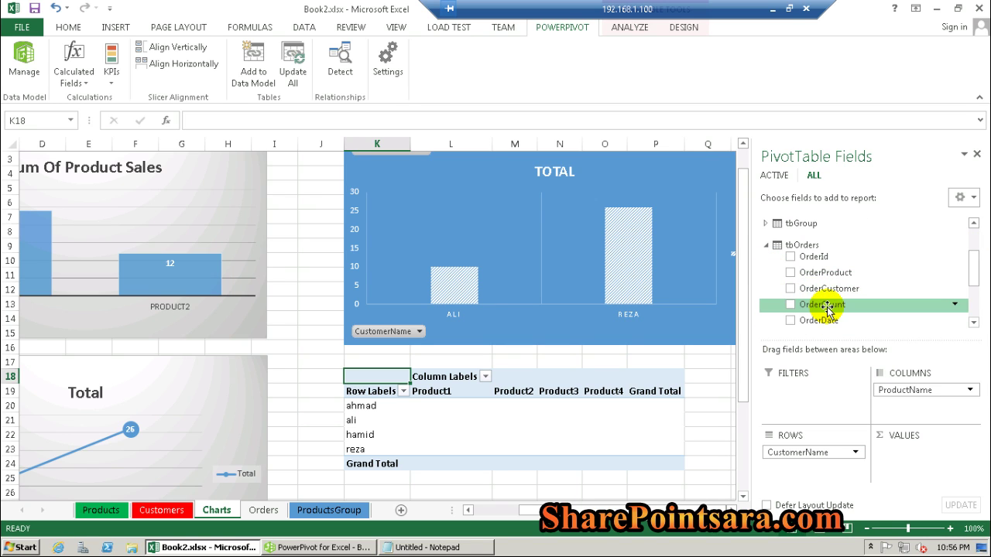
drag(825, 299, 905, 454)
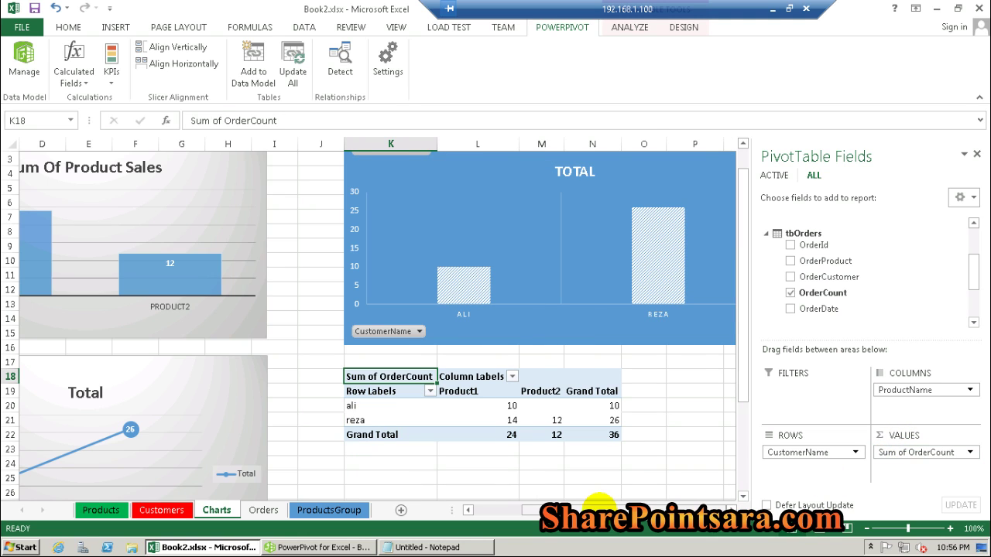
Examine each customer's order counts per product in the PivotTable, along with the row and column grand totals
click(424, 419)
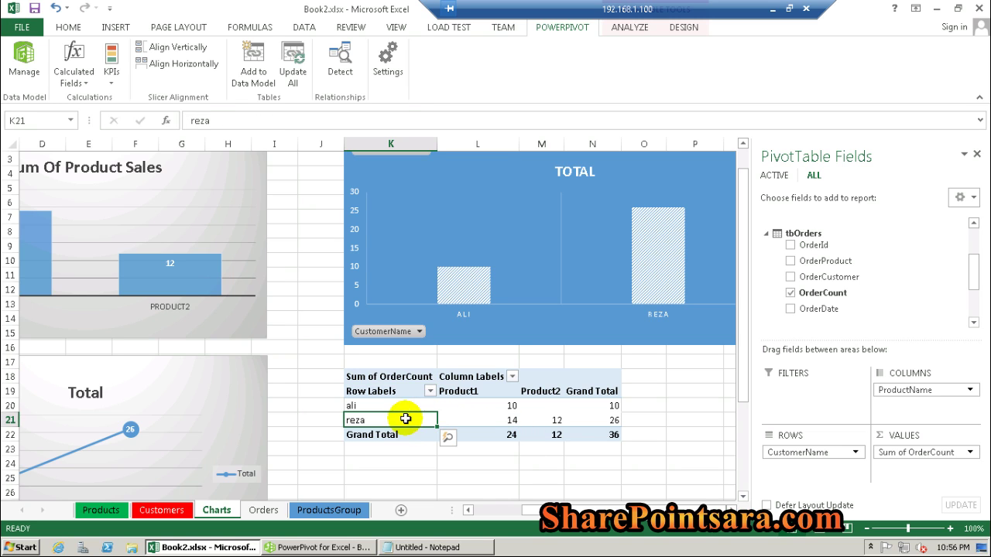
click(372, 404)
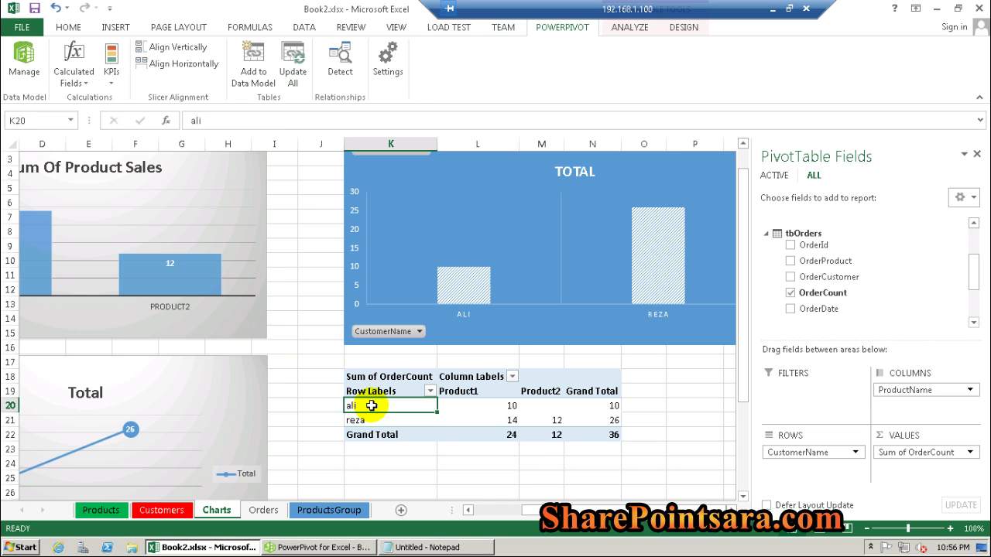
click(494, 404)
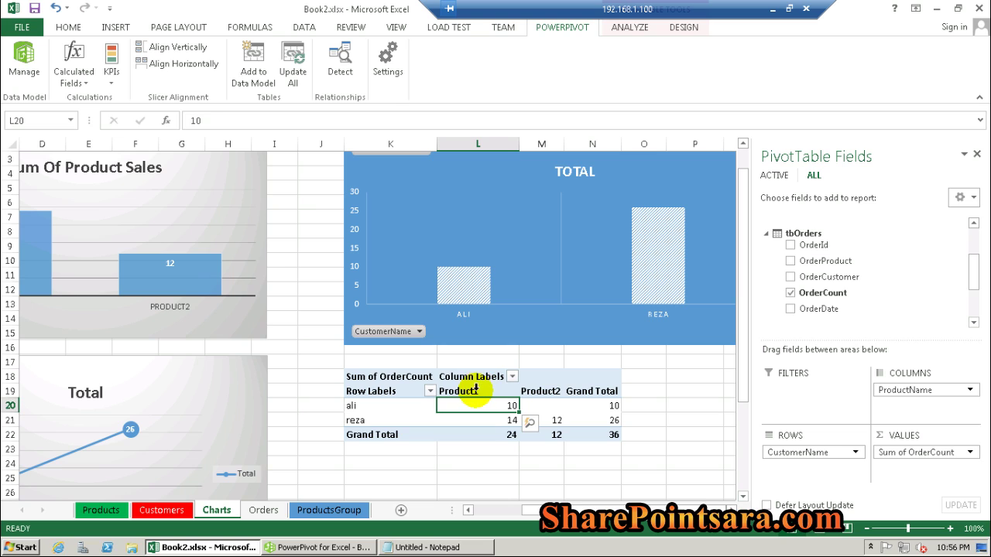
click(476, 390)
click(477, 373)
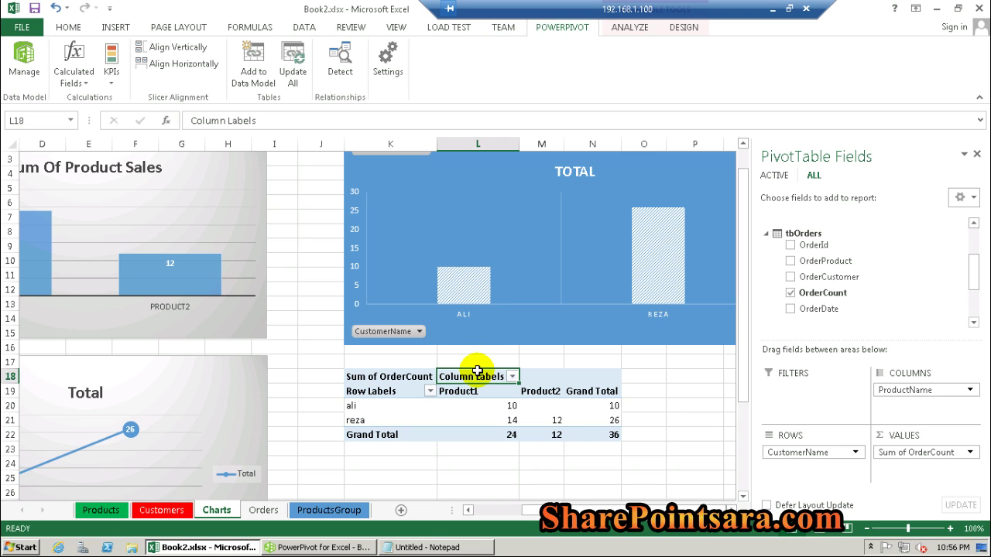
click(475, 385)
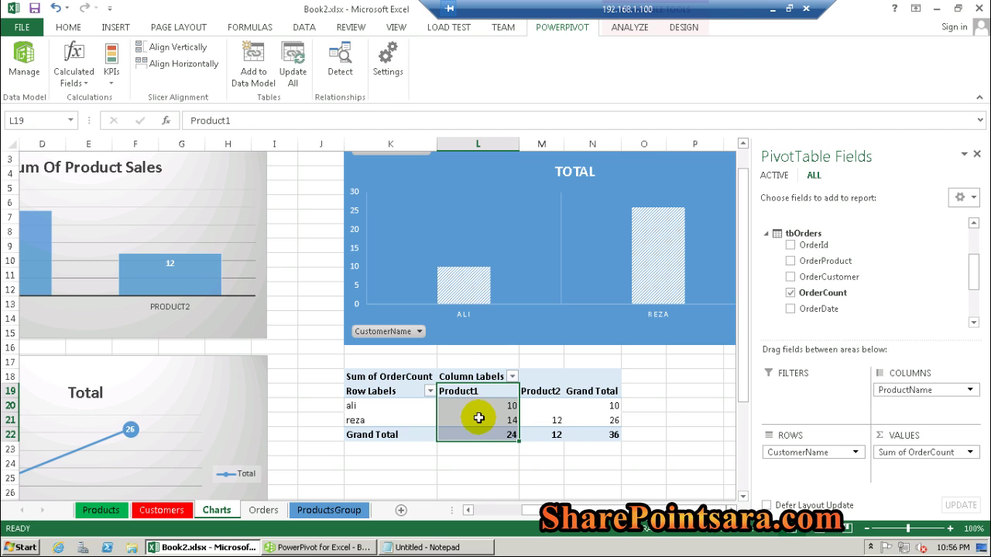
drag(497, 398, 493, 400)
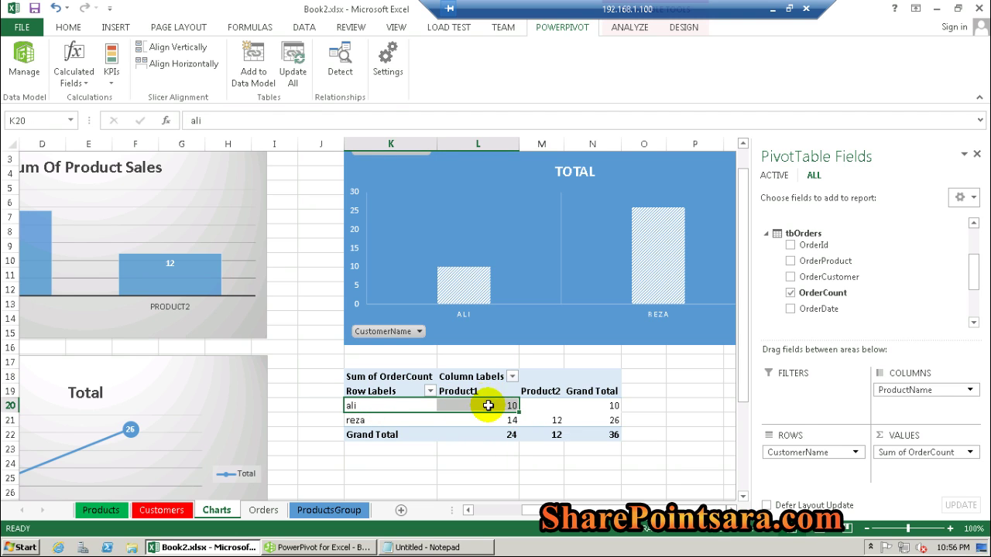
click(483, 404)
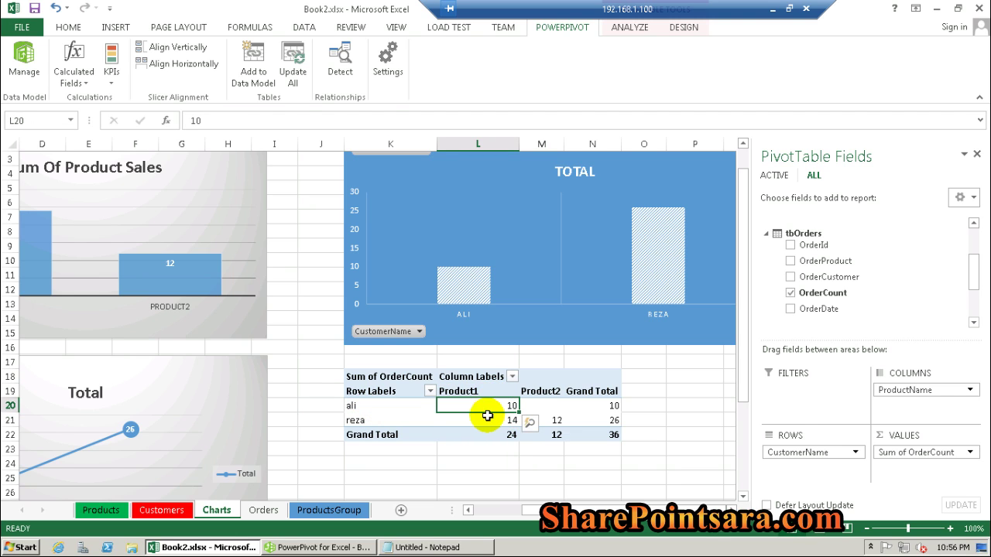
click(547, 405)
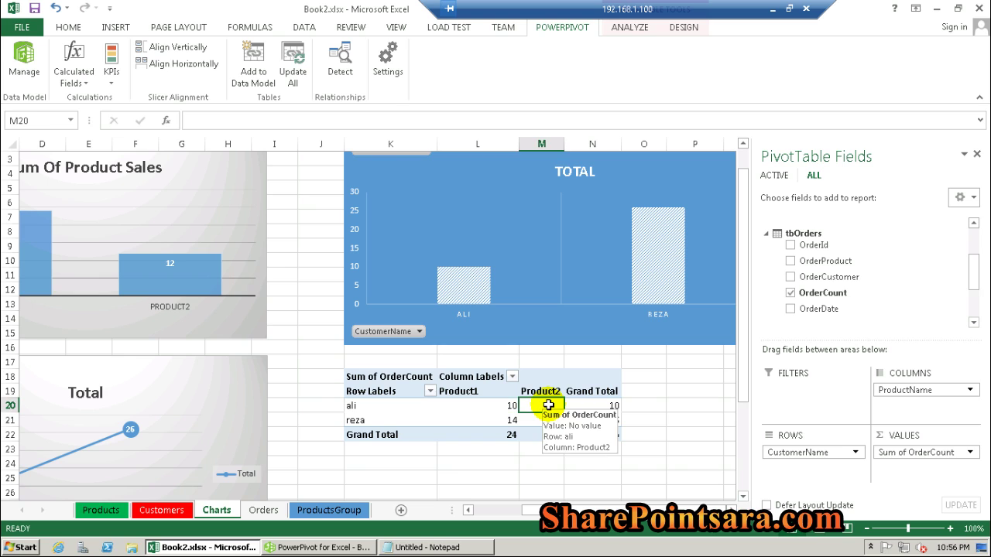
click(612, 404)
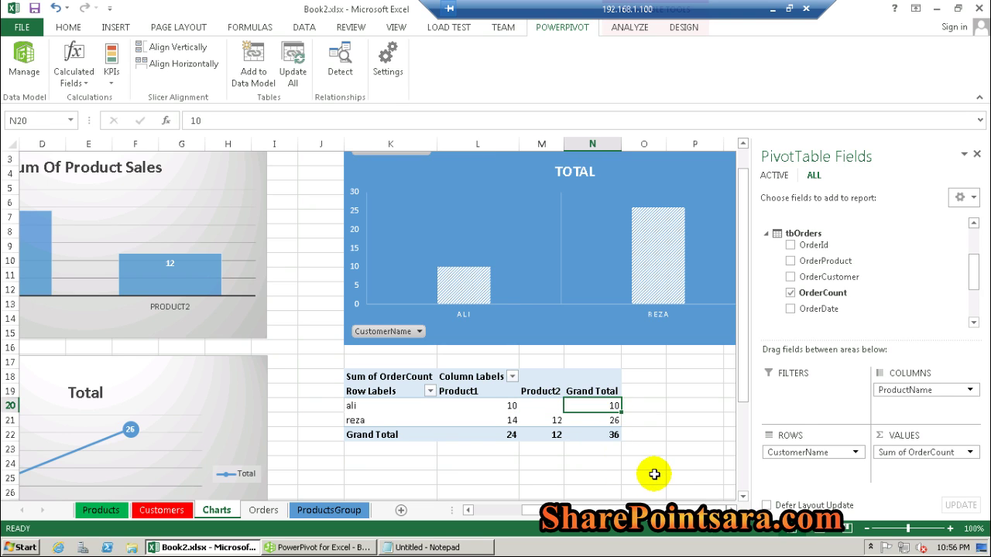
click(364, 434)
click(490, 420)
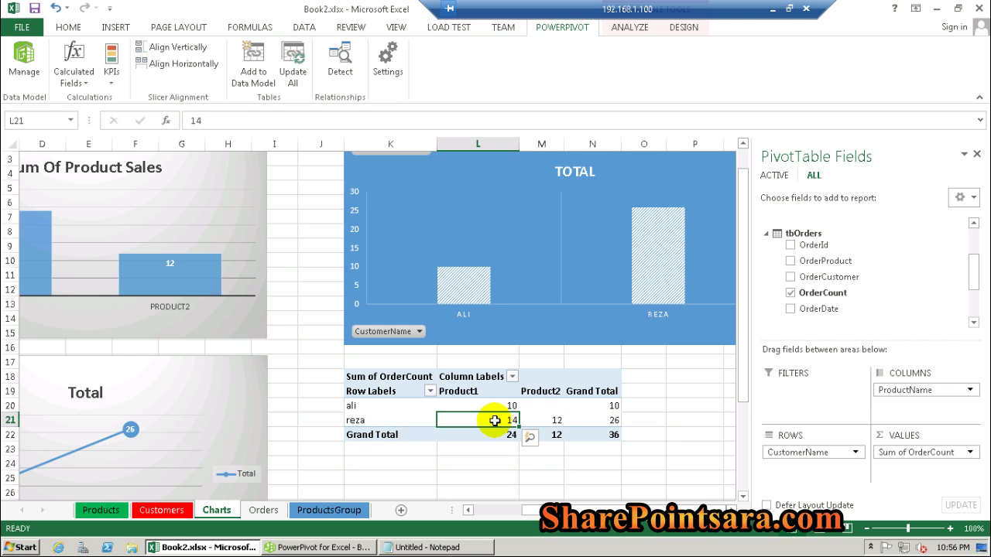
click(550, 422)
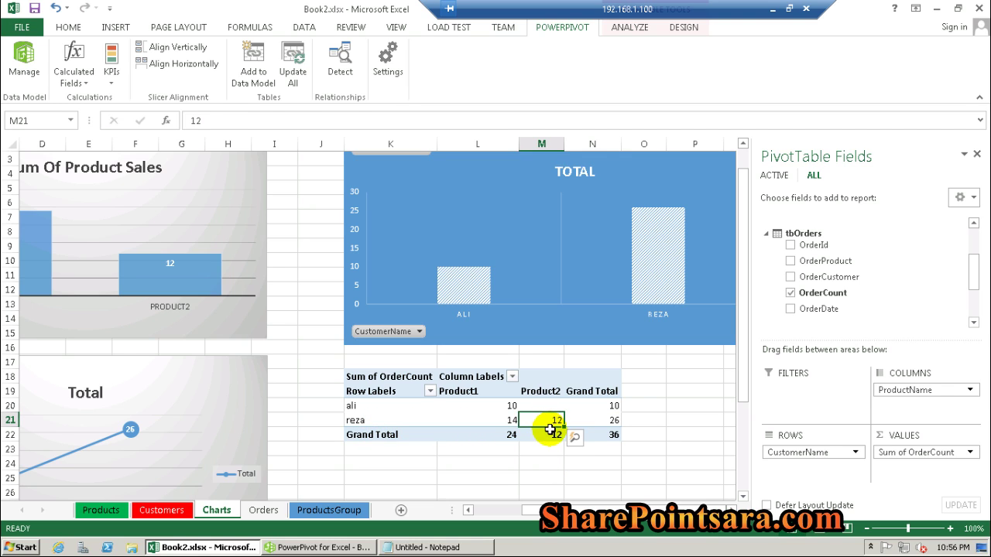
click(614, 419)
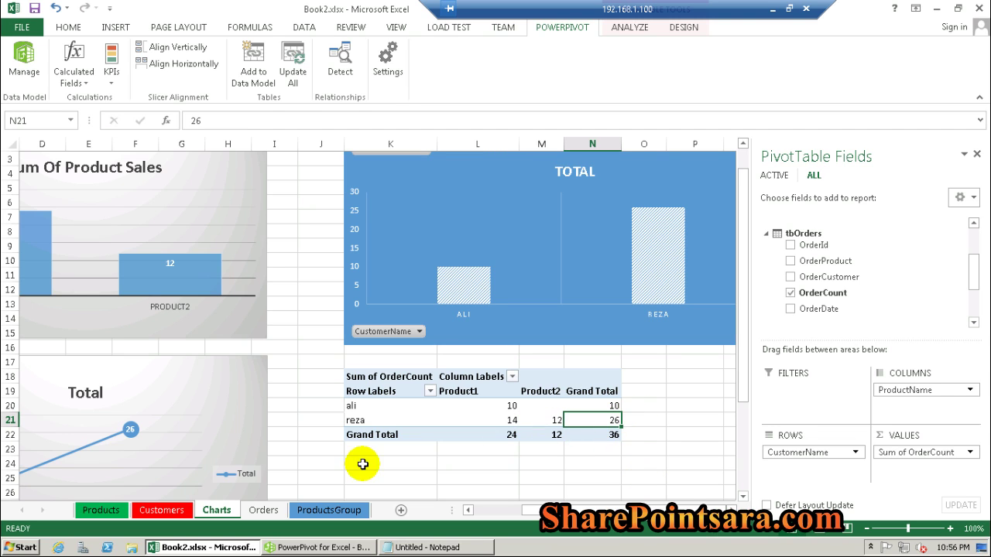
Check the PivotTable's Grand Total row for the overall order count and for each product
click(379, 435)
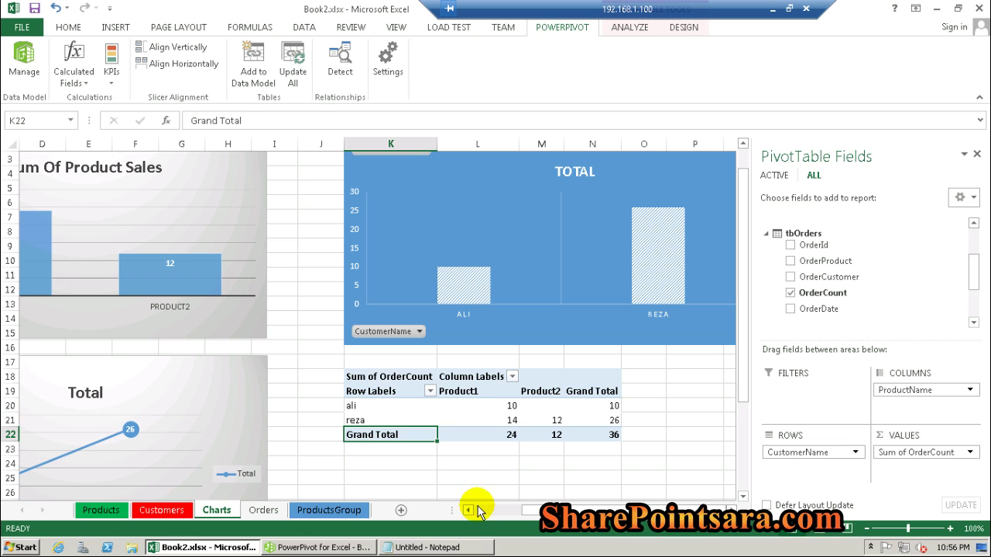
click(612, 449)
click(608, 435)
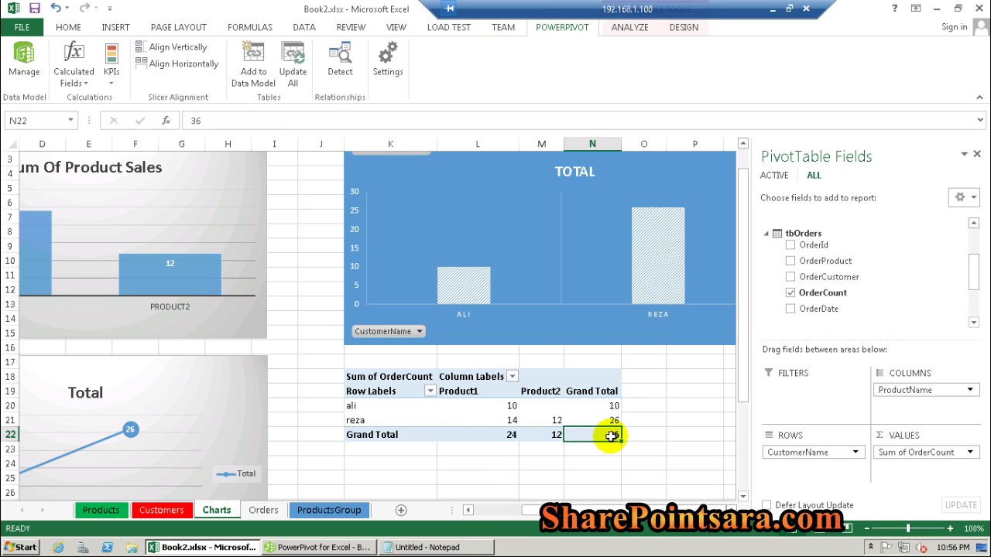
click(546, 439)
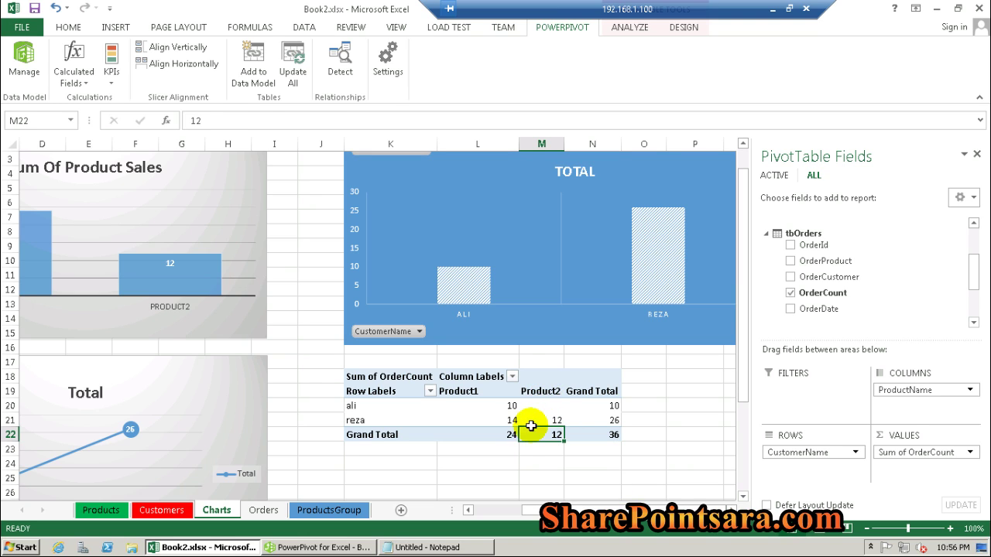
click(484, 437)
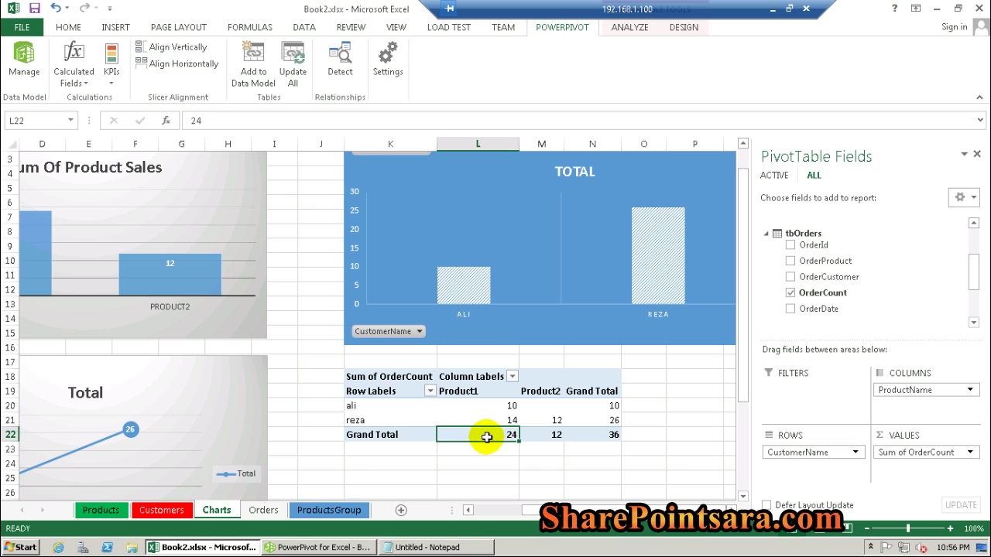
mouse_move(476, 420)
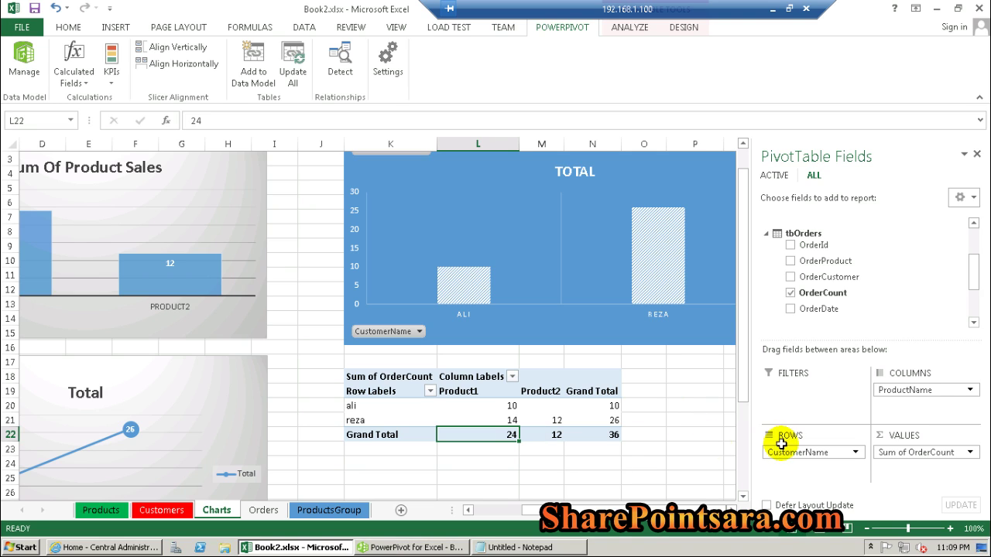
click(681, 447)
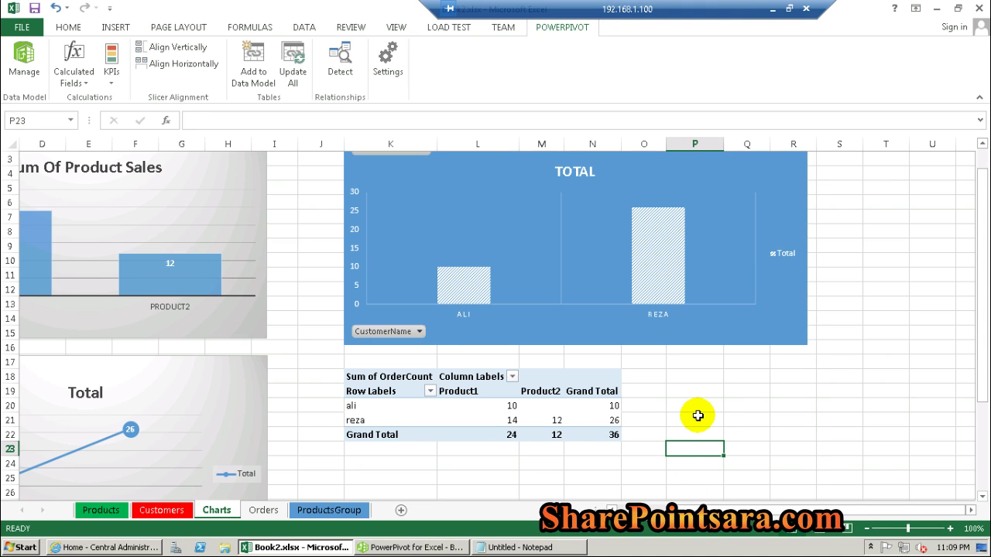
click(294, 491)
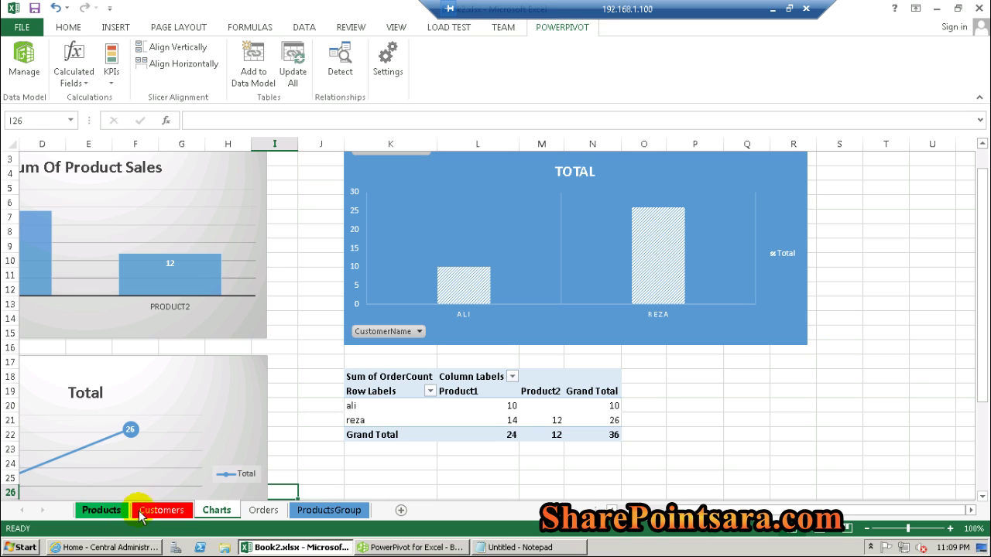
click(705, 434)
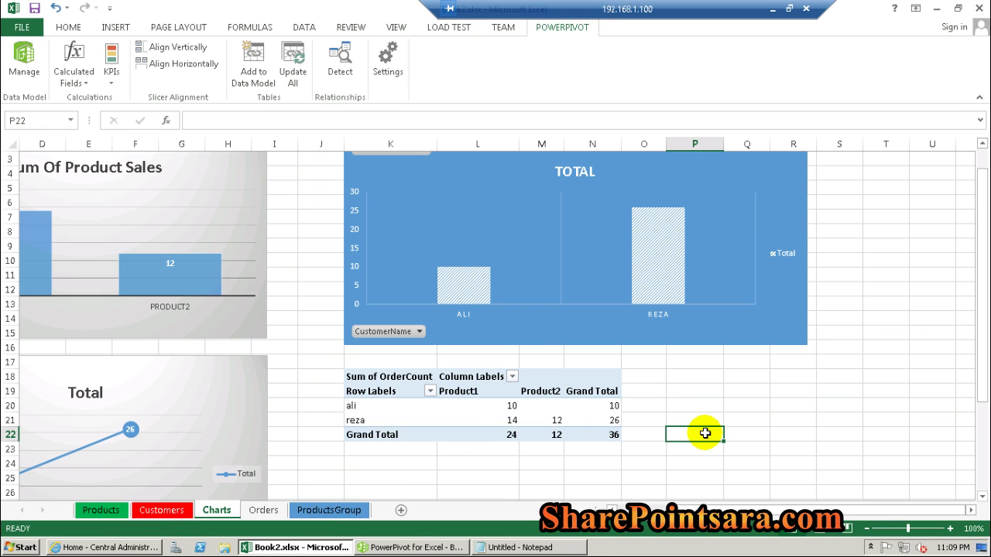
Create a new blank workbook
click(21, 28)
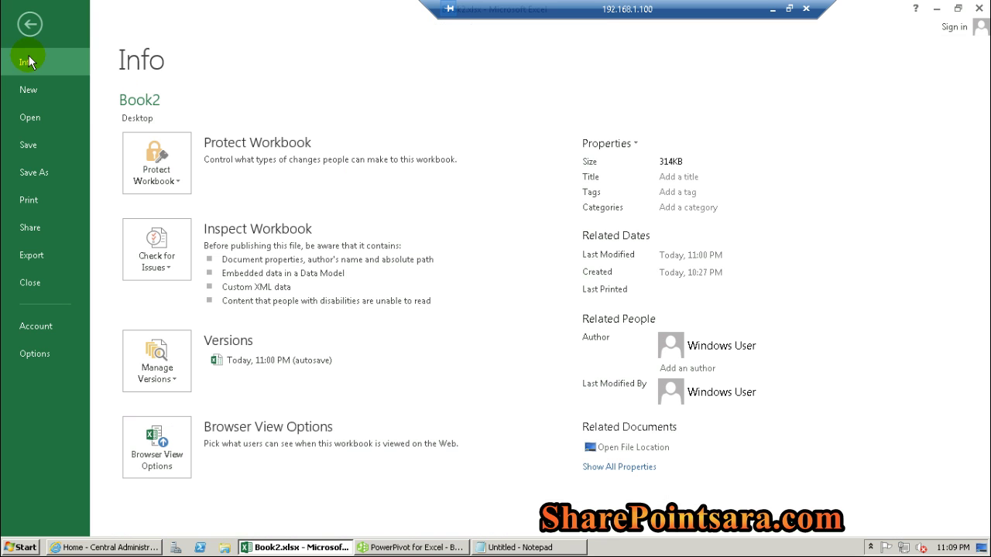
click(54, 90)
click(245, 292)
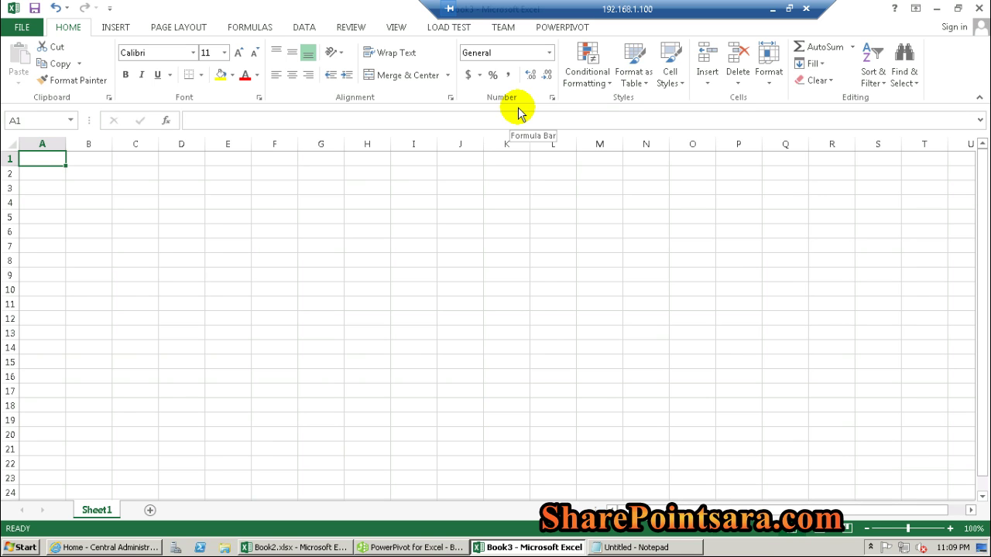
Close Book2.xlsx and its PowerPivot window without saving the changes
click(445, 547)
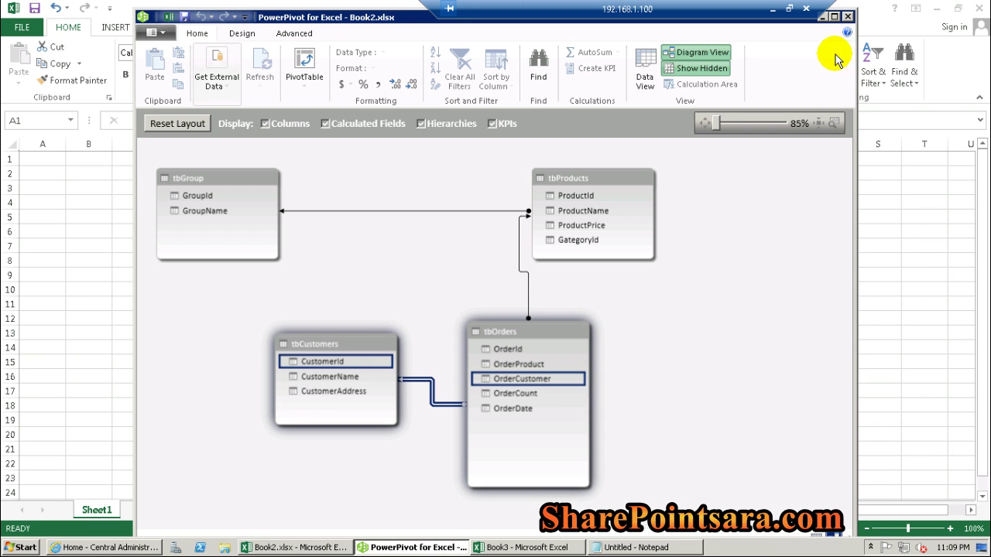
click(848, 16)
click(295, 547)
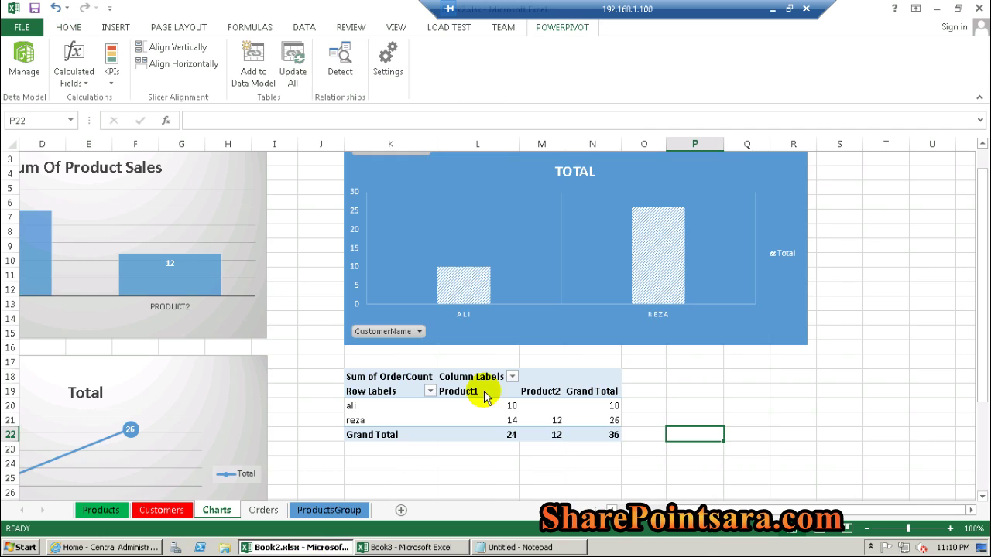
click(979, 7)
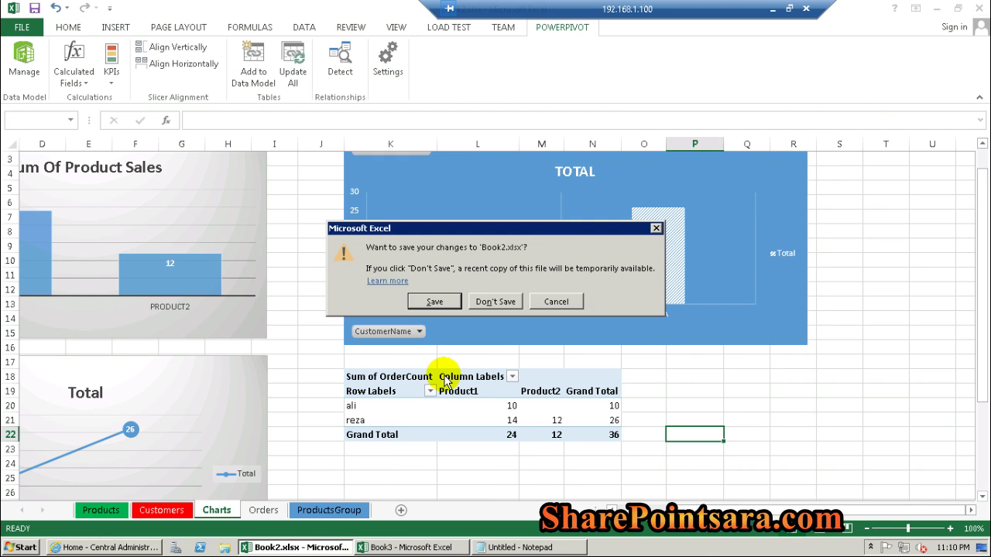
click(495, 301)
Launch SQL Server Management Studio from the Microsoft SQL Server 2012 programs
click(12, 542)
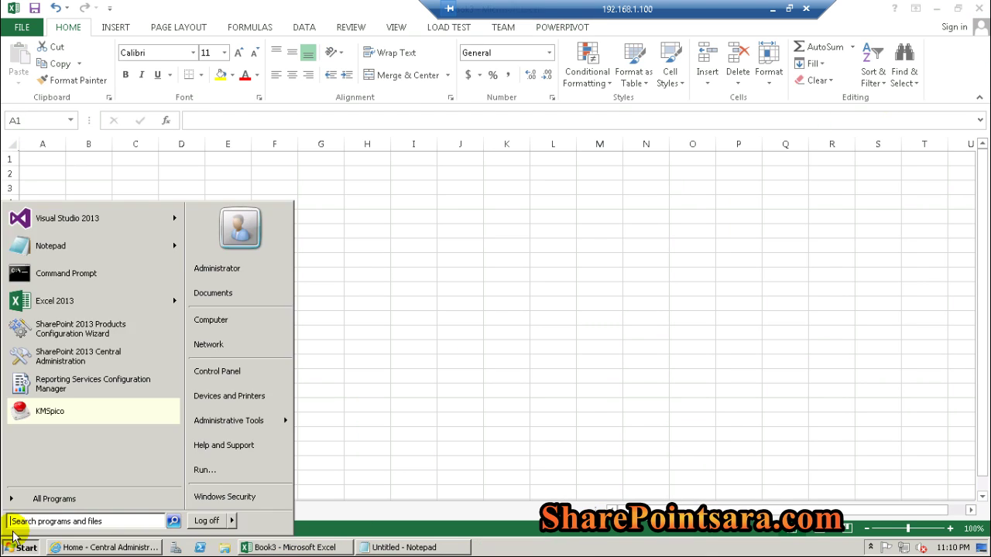
click(108, 501)
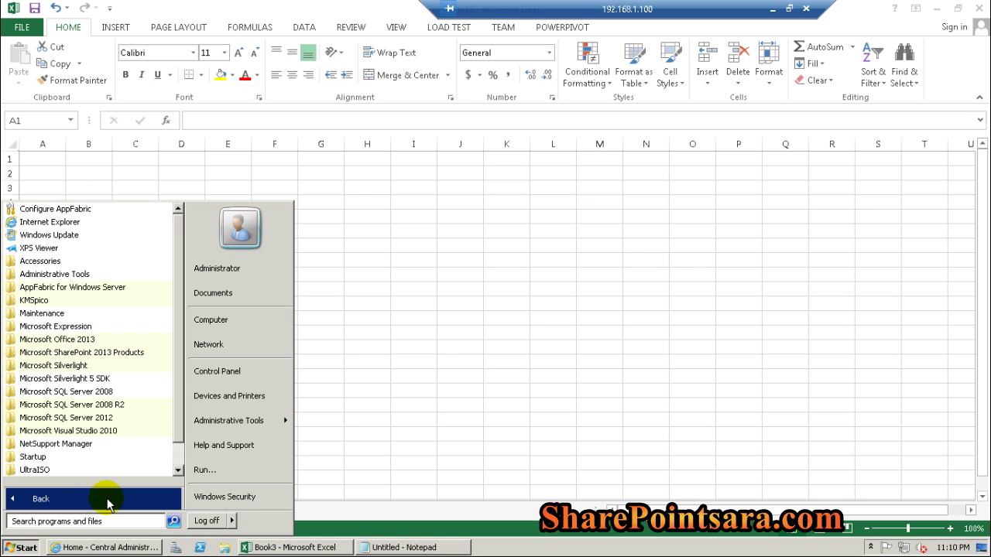
scroll(133, 419, down, 1)
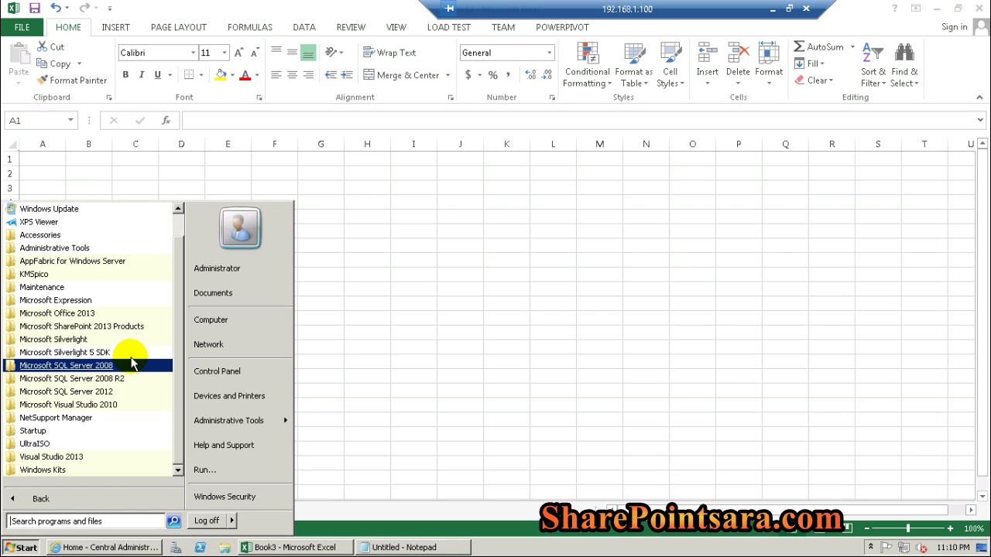
click(100, 393)
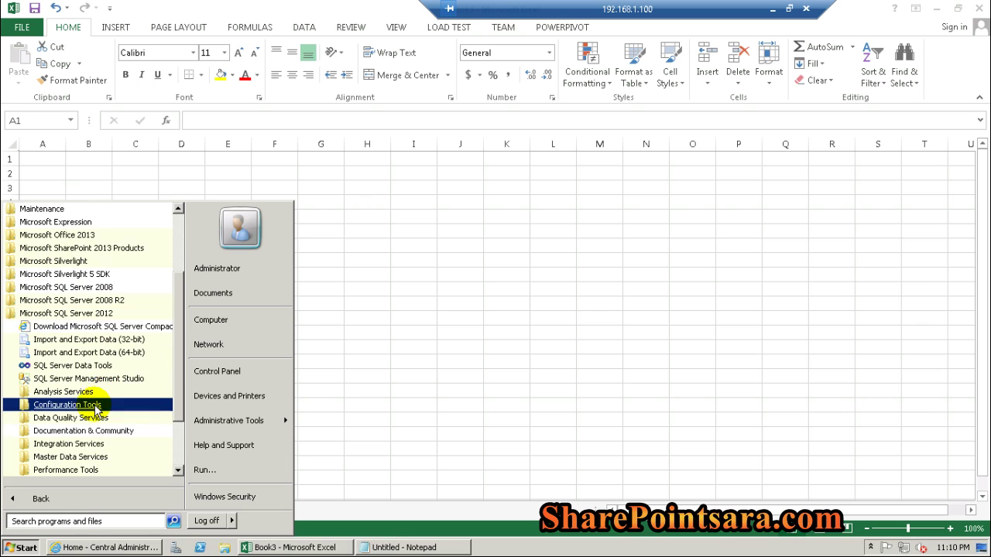
click(81, 377)
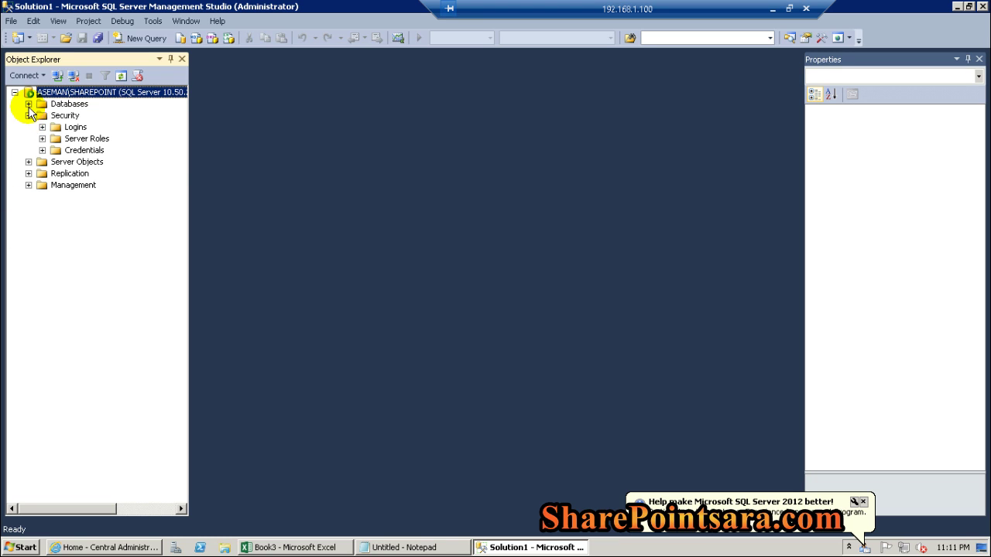
Expand the server's databases down to the tables of the Northwind database
click(27, 103)
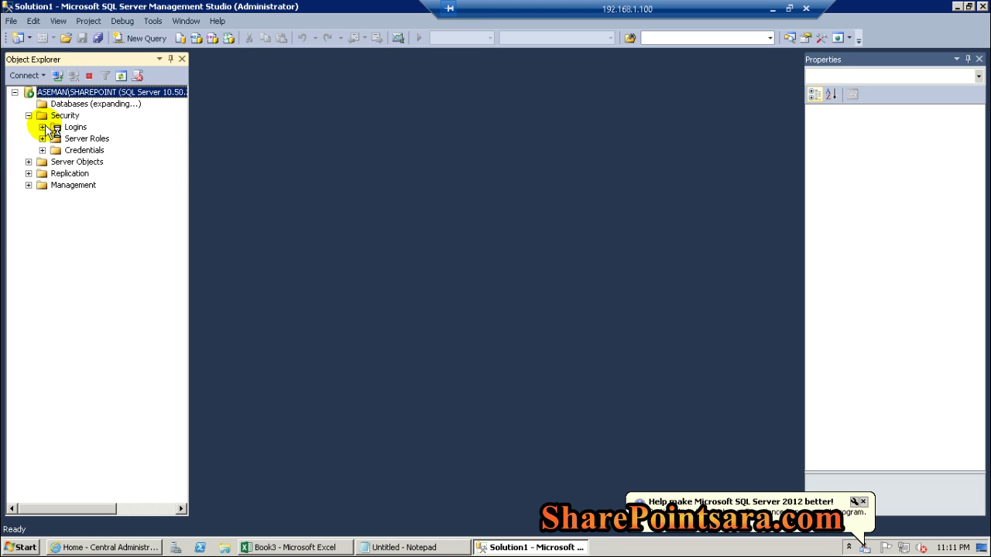
click(77, 163)
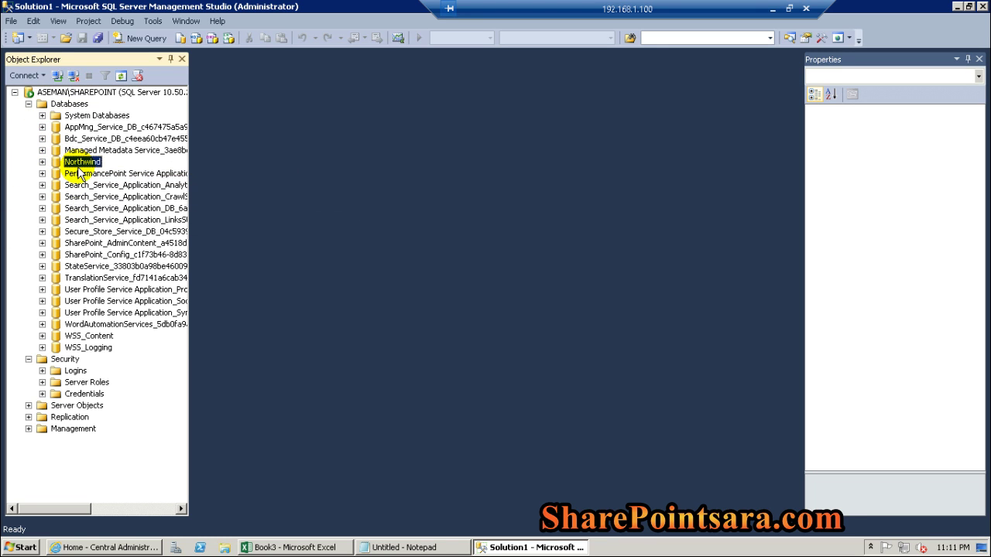
click(42, 162)
click(71, 189)
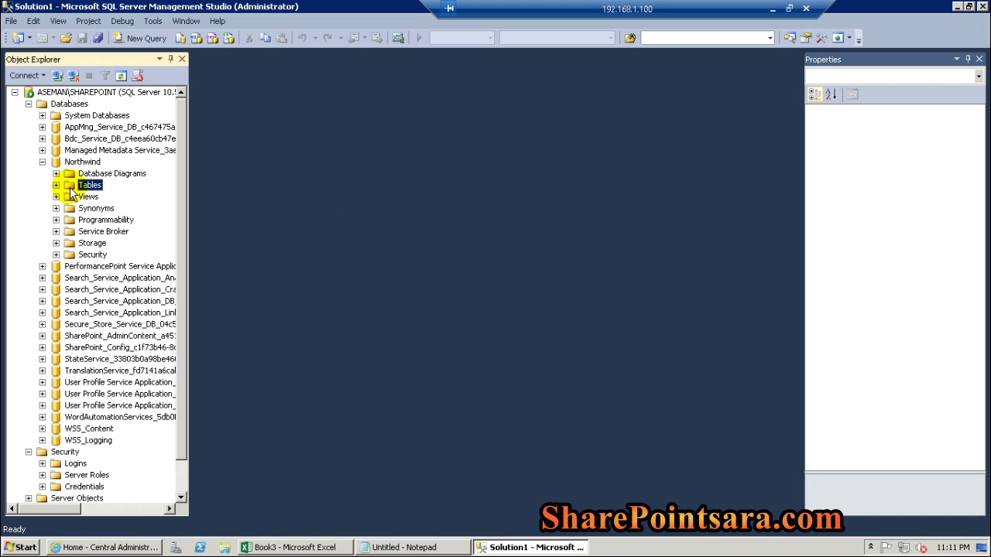
click(56, 185)
Open the rows of Northwind's dbo.Products table for viewing
click(124, 210)
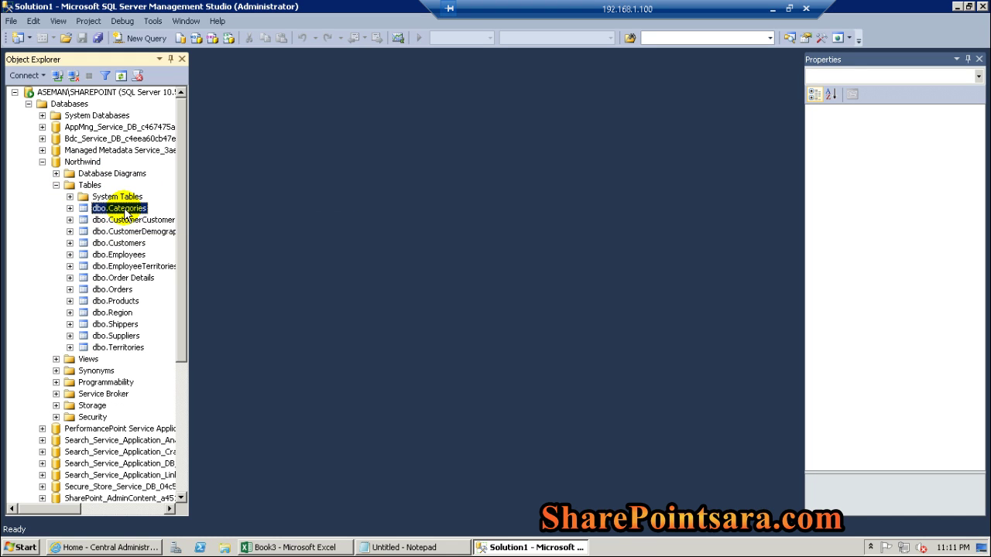
right_click(124, 209)
click(101, 257)
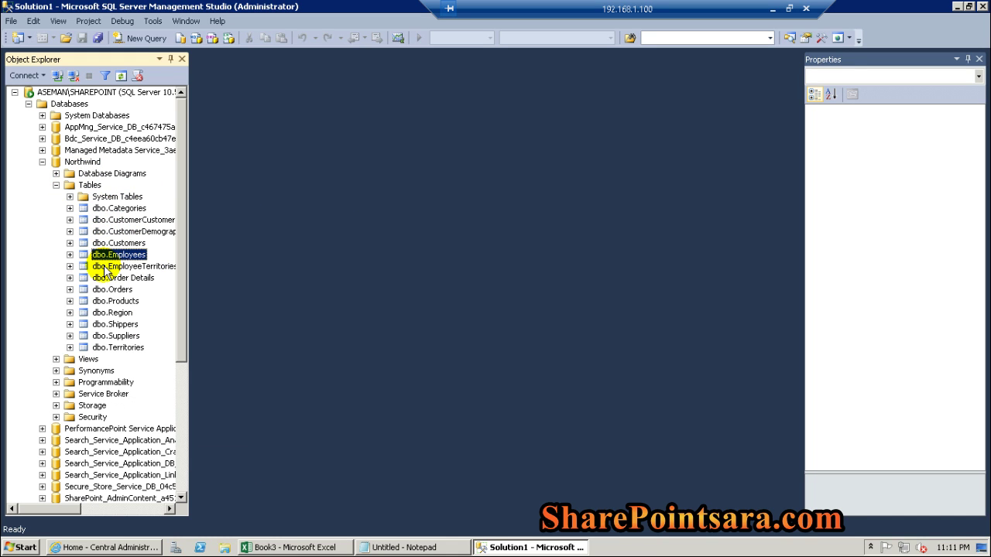
click(114, 302)
right_click(115, 303)
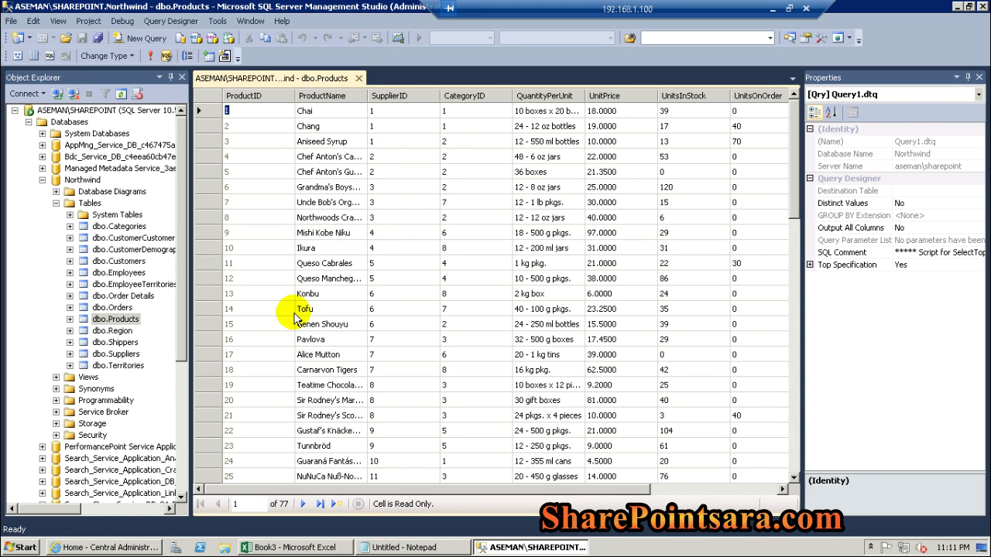
Examine the column definitions of Northwind's dbo.Categories table and auto-hide the Properties pane
click(70, 237)
click(70, 226)
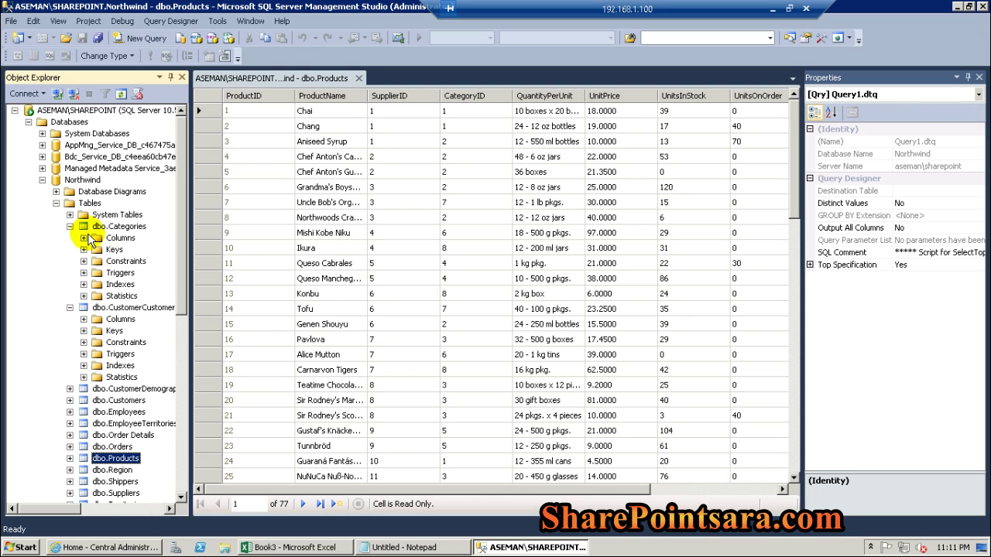
click(83, 238)
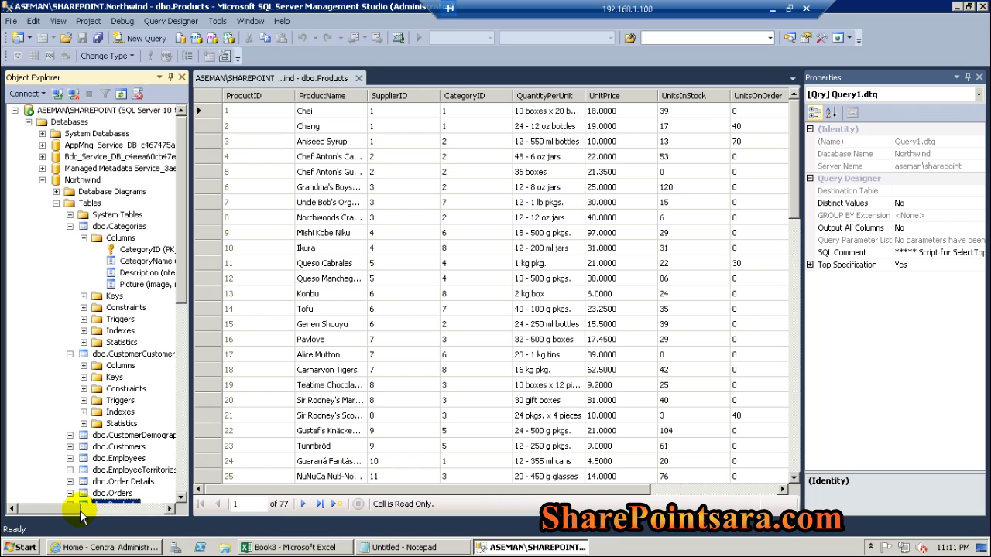
drag(78, 509, 112, 509)
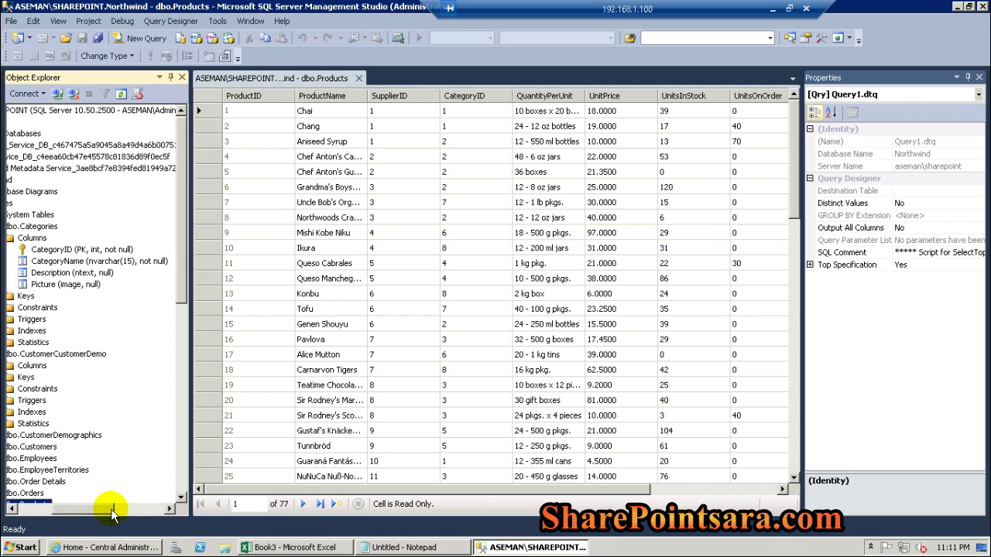
click(61, 271)
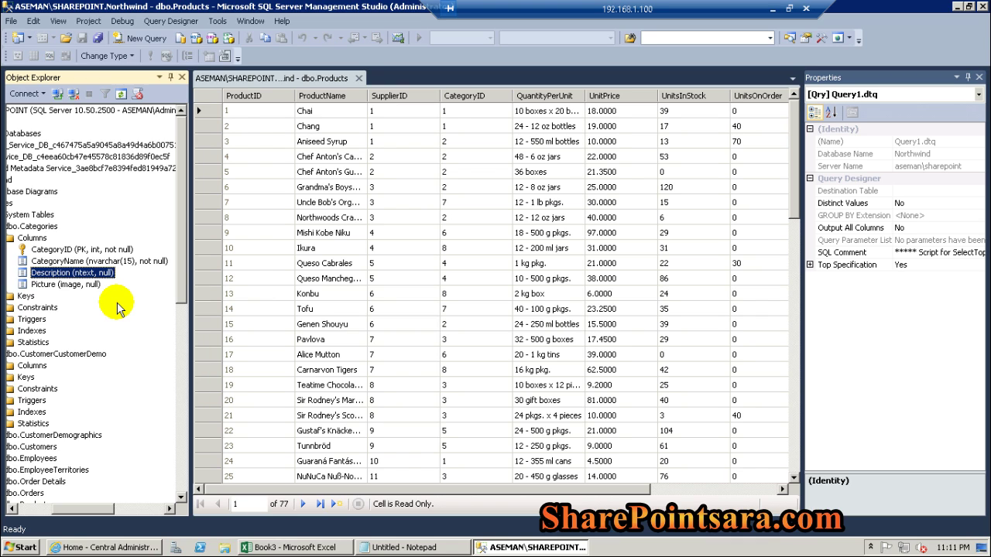
click(967, 78)
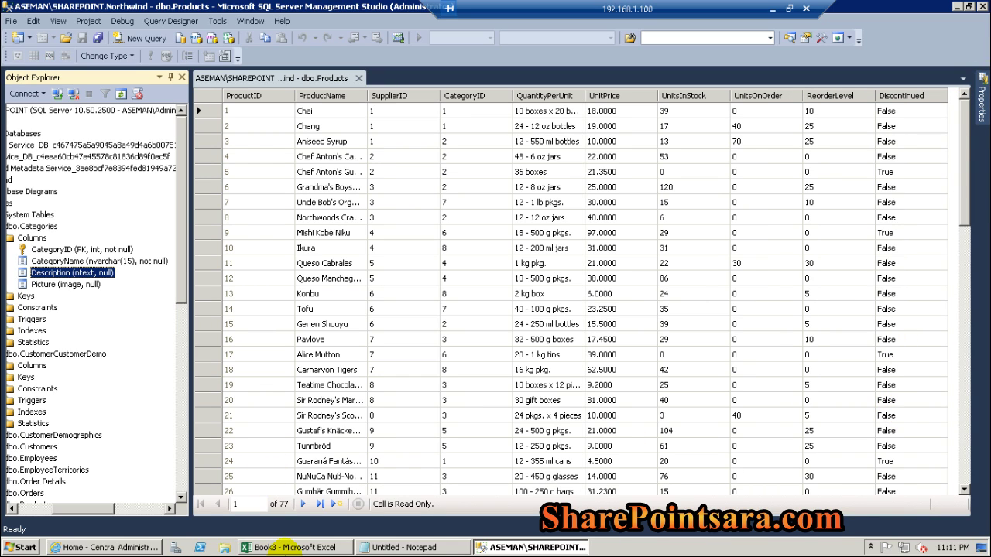
Switch to Book3 in Excel, open its PowerPivot data model and show the options for getting external data
click(279, 548)
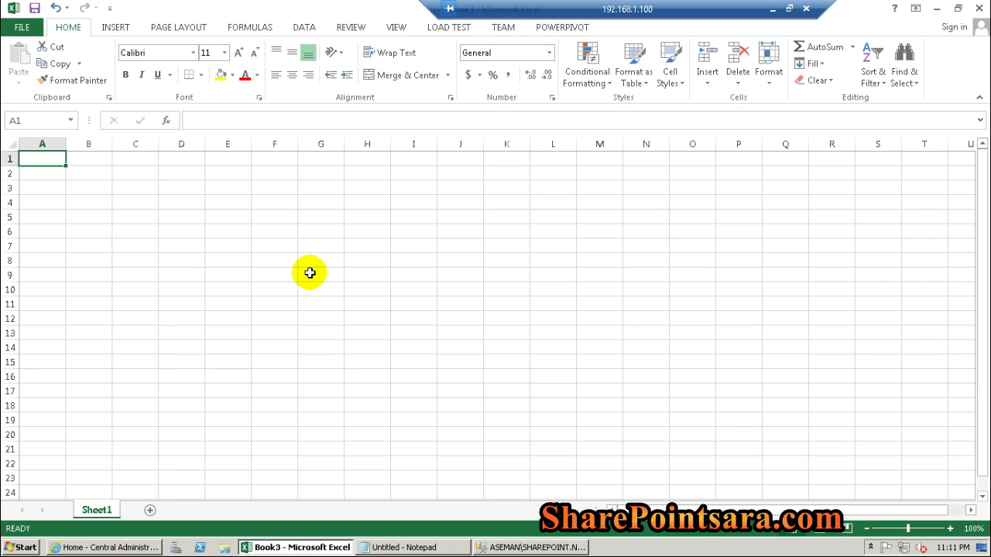
click(309, 272)
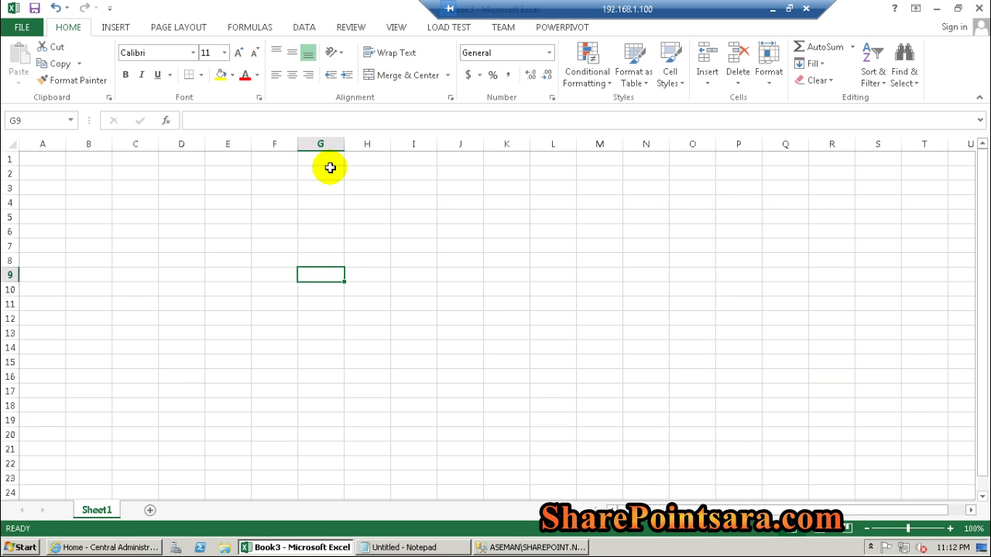
click(541, 32)
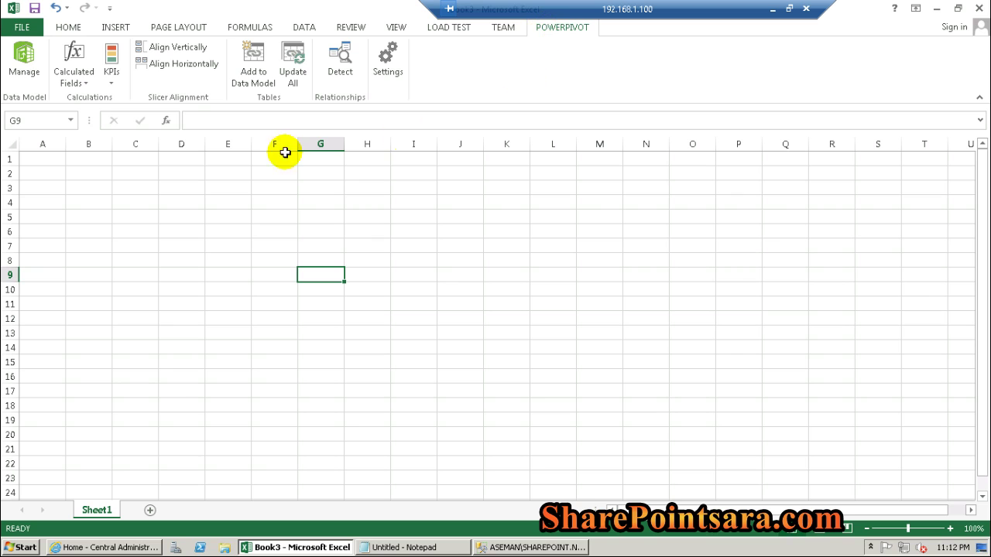
click(13, 63)
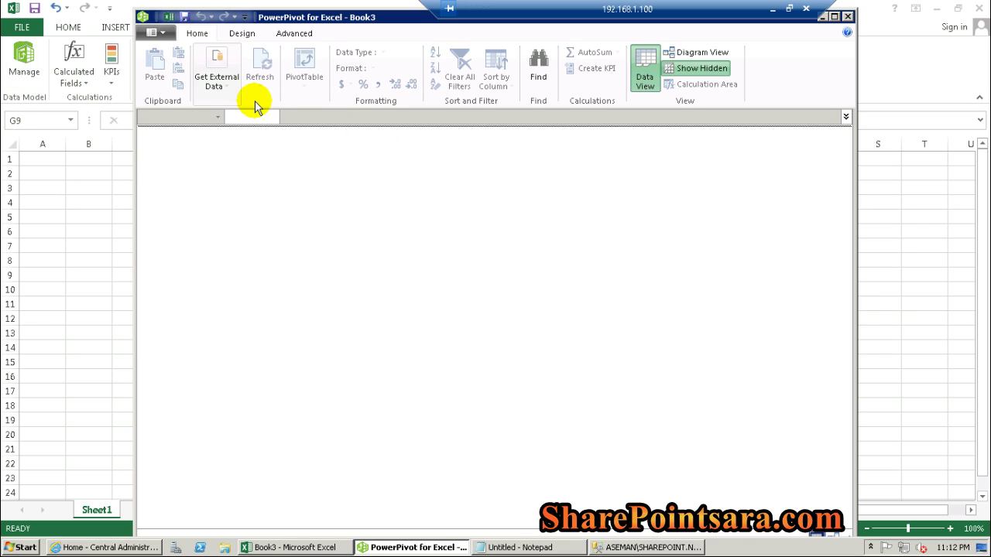
click(221, 85)
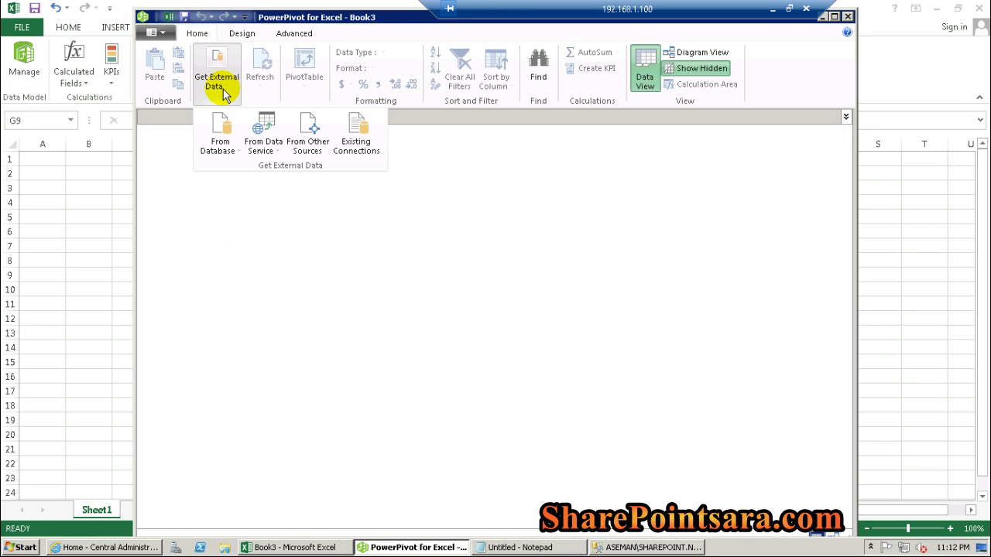